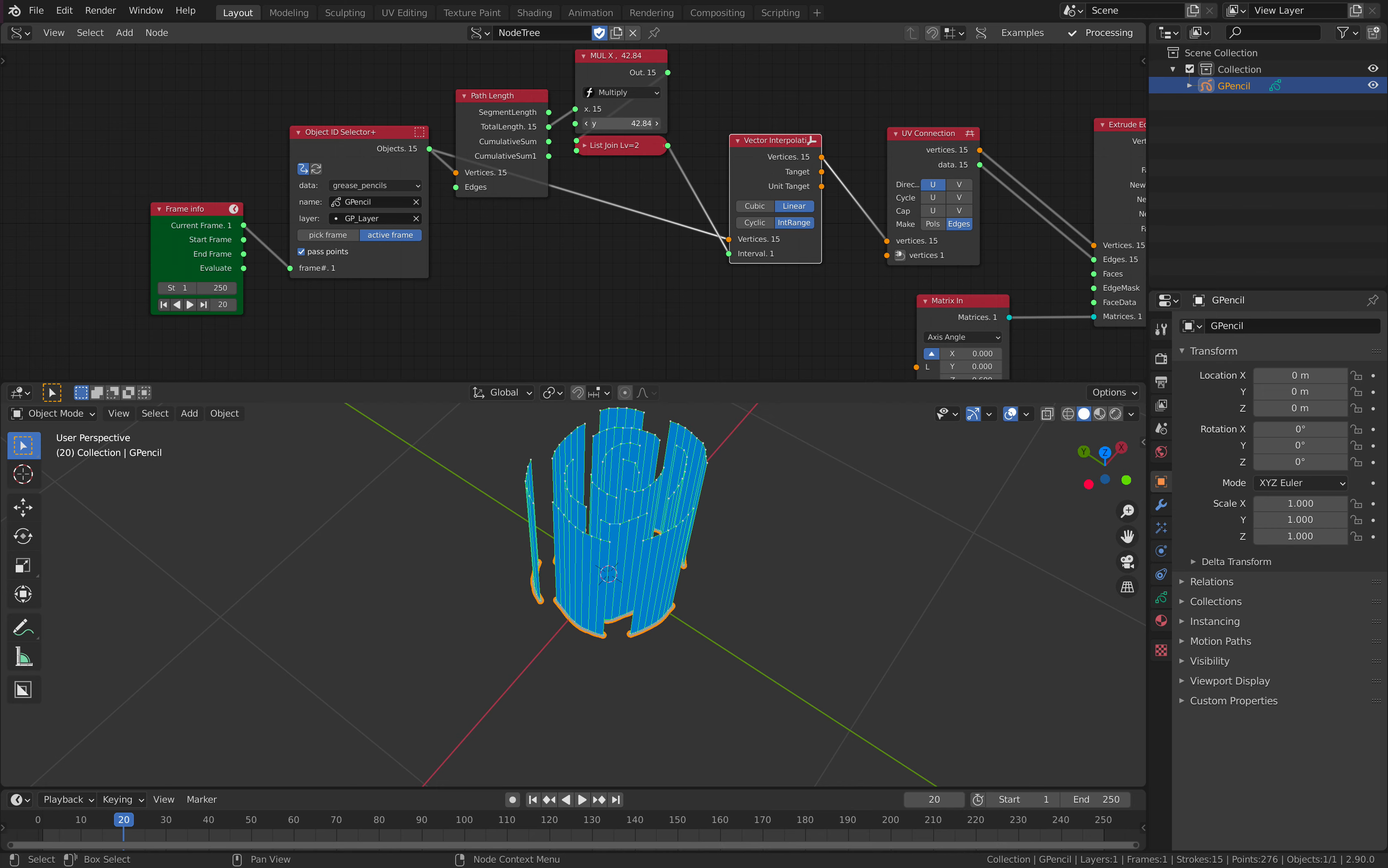
# - Set the y value of the Multiply node to 60.90
pyautogui.scroll(-8, 681, 558)
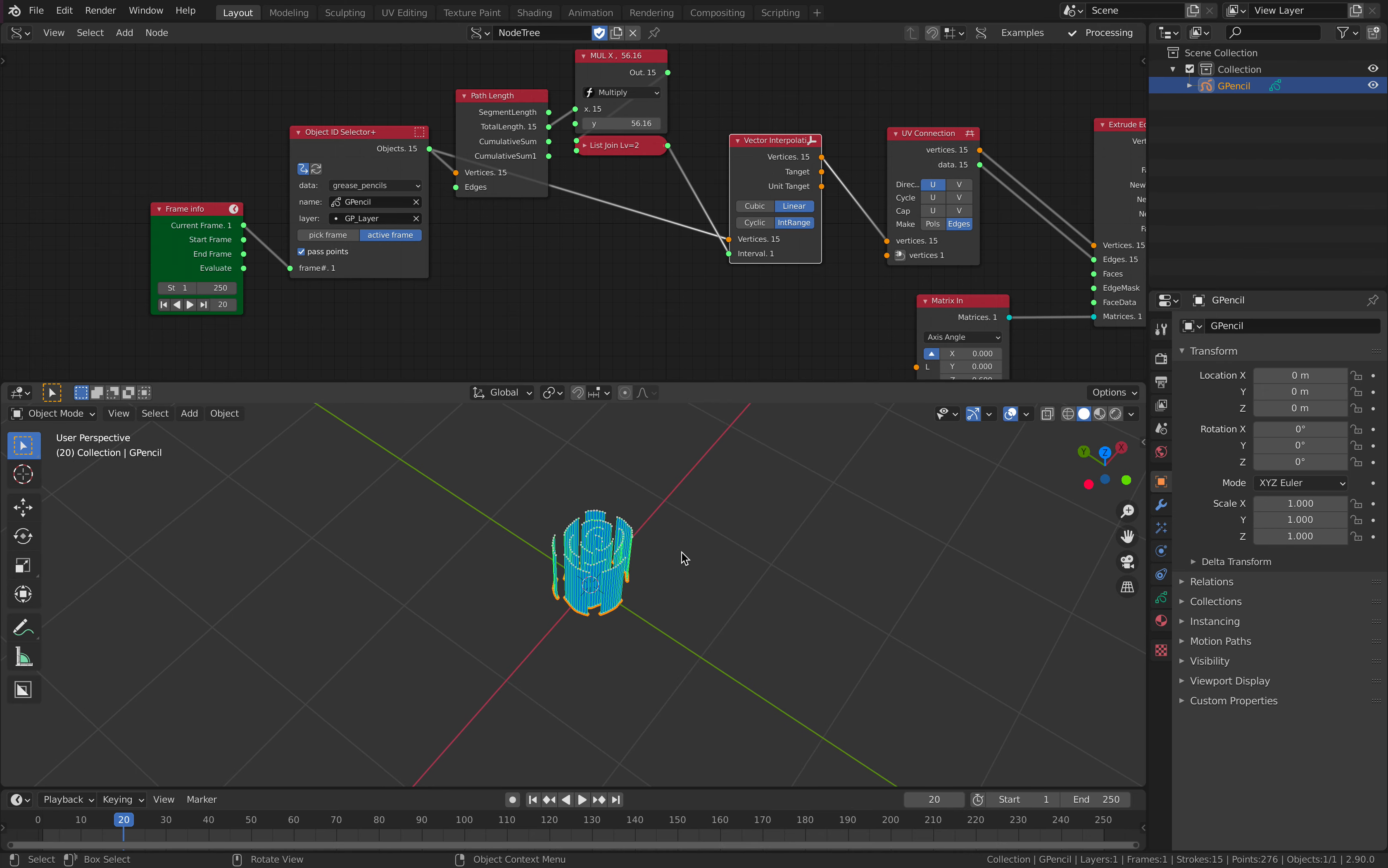
pyautogui.moveTo(660, 551)
pyautogui.mouseDown(button='middle')
pyautogui.moveTo(744, 516)
pyautogui.moveTo(676, 564)
pyautogui.mouseUp(button='middle')
pyautogui.scroll(8, 676, 564)
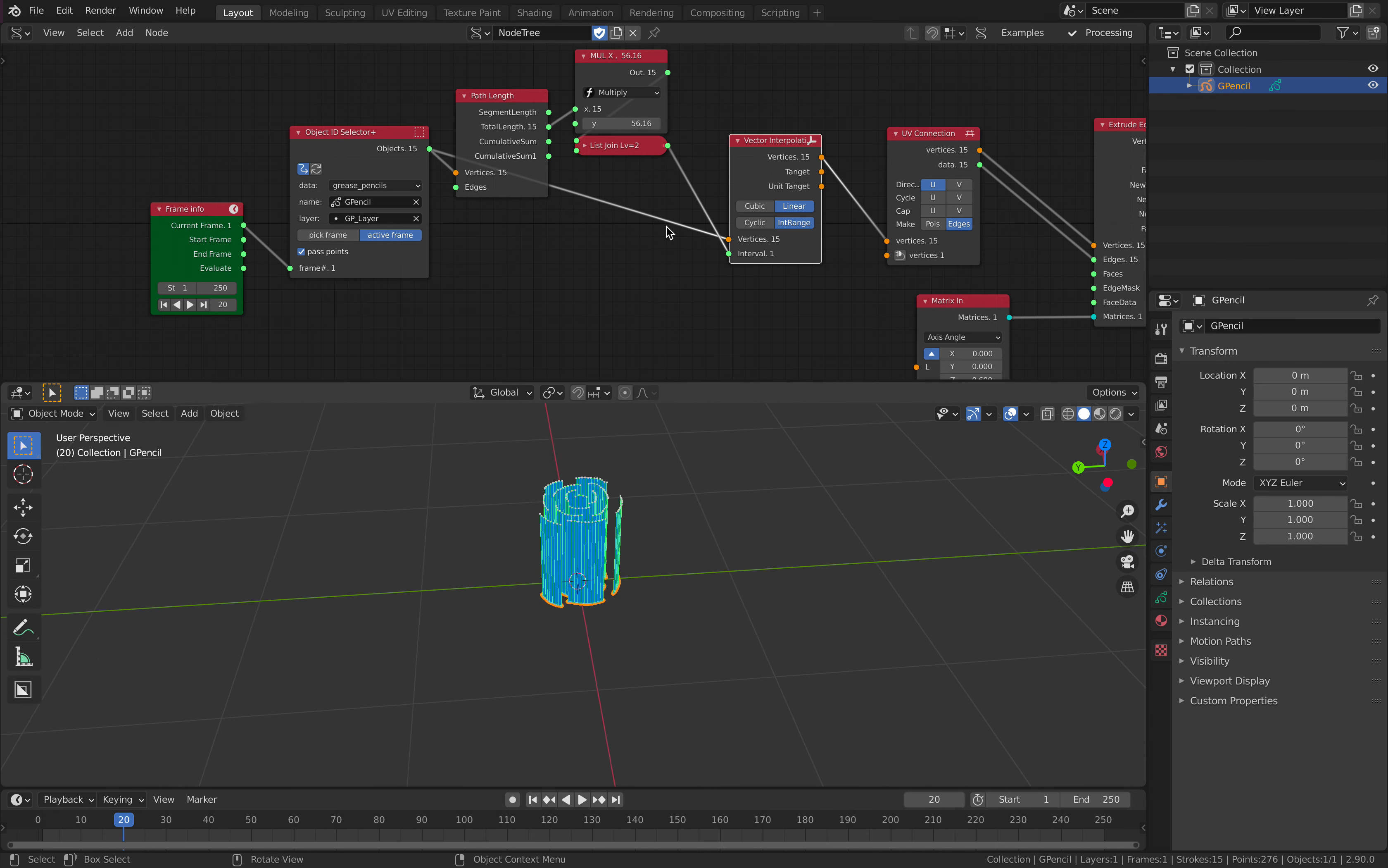
pyautogui.moveTo(621, 124); pyautogui.dragTo(645, 124)
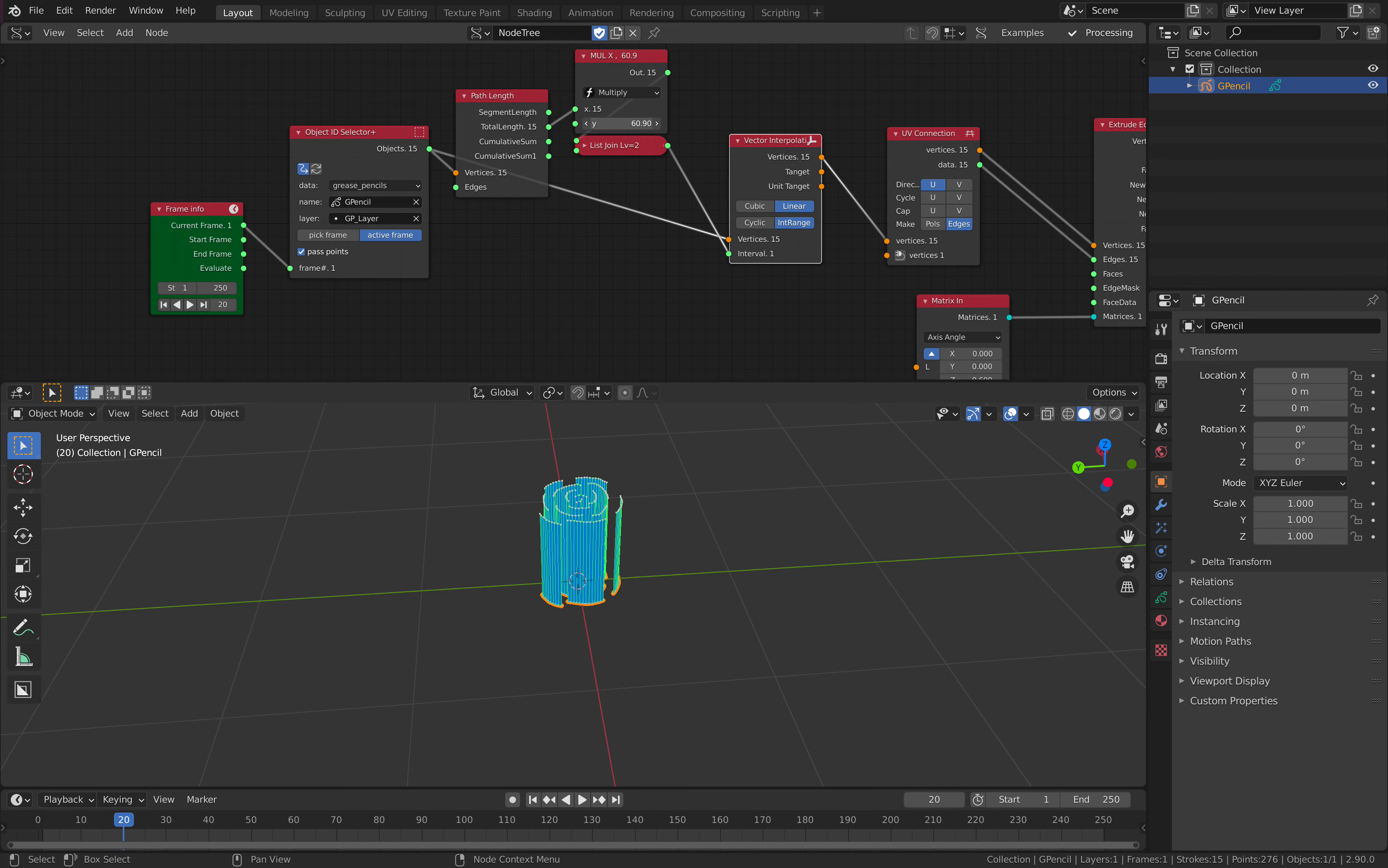
# - Set the Matrix In node's X, Y and Z scale together to 5.080 so the extruded strokes flare outward
pyautogui.scroll(4, 807, 286)
pyautogui.scroll(4, 649, 504)
pyautogui.keyDown('shift'); pyautogui.moveTo(673, 529); pyautogui.dragTo(625, 599, button='middle'); pyautogui.keyUp('shift')
pyautogui.moveTo(645, 557); pyautogui.dragTo(621, 555, button='middle')
pyautogui.scroll(-2, 798, 312)
pyautogui.moveTo(933, 331); pyautogui.dragTo(648, 243, button='middle')
pyautogui.scroll(1, 643, 247)
pyautogui.moveTo(664, 318); pyautogui.dragTo(656, 265, button='middle')
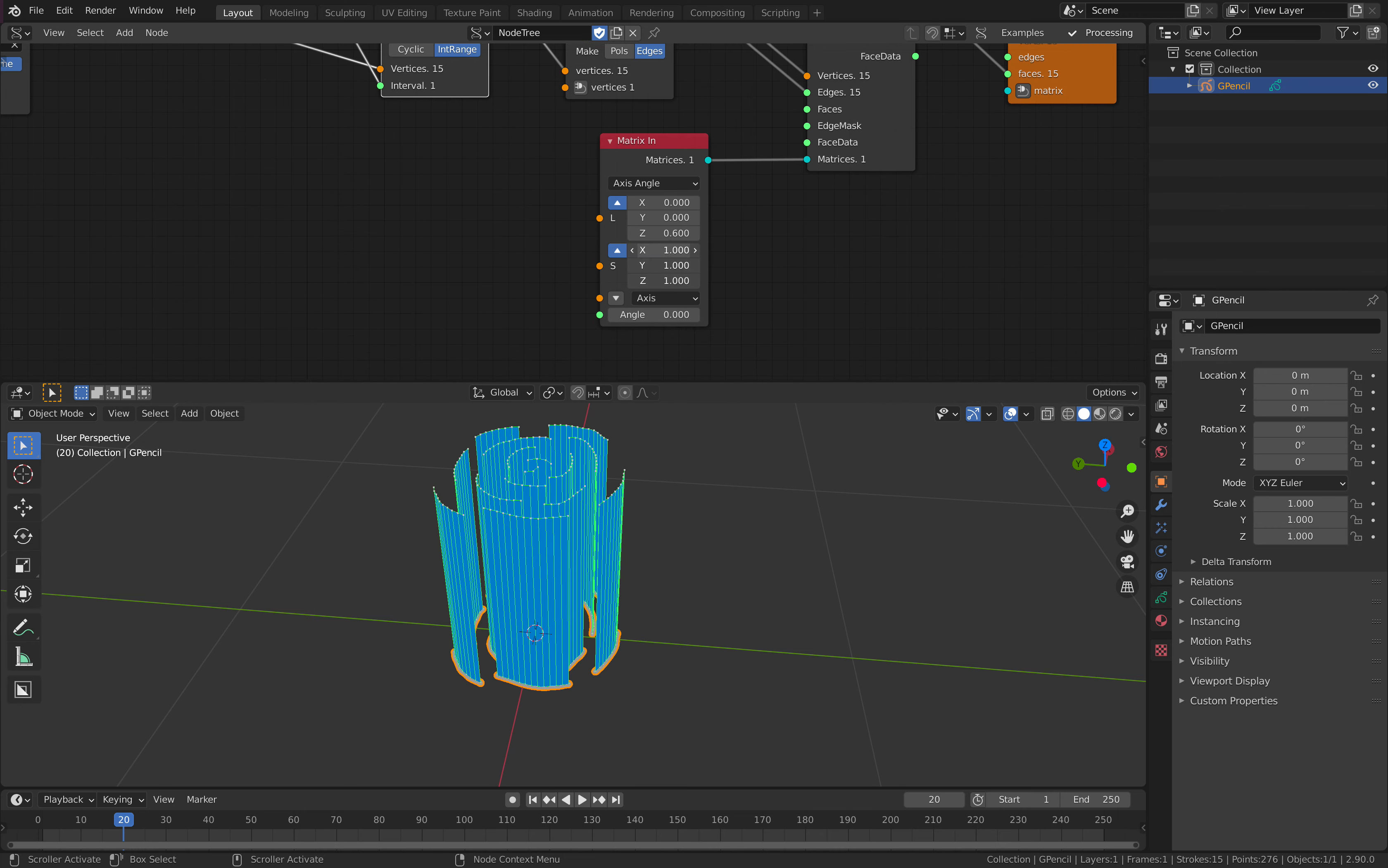
pyautogui.moveTo(666, 249)
pyautogui.keyDown('alt'); pyautogui.mouseDown()
pyautogui.moveTo(706, 250)
pyautogui.moveTo(651, 249)
pyautogui.moveTo(691, 250)
pyautogui.mouseUp(); pyautogui.keyUp('alt')
pyautogui.moveTo(622, 651); pyautogui.dragTo(594, 631, button='middle')
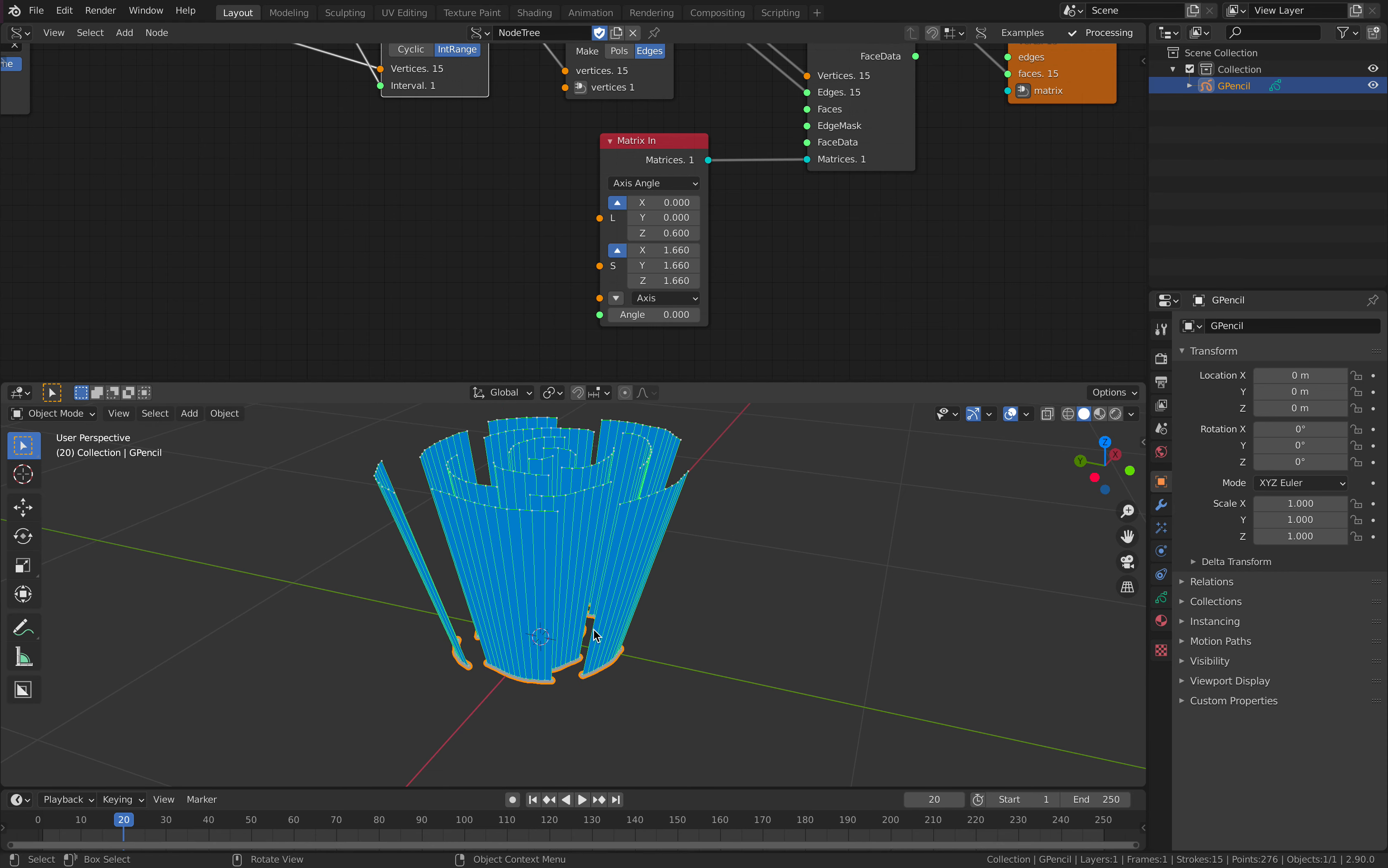
pyautogui.moveTo(666, 250)
pyautogui.mouseDown()
pyautogui.moveTo(686, 279)
pyautogui.moveTo(749, 279)
pyautogui.moveTo(688, 250)
pyautogui.mouseUp()
pyautogui.moveTo(648, 465); pyautogui.dragTo(660, 568, button='middle')
pyautogui.moveTo(666, 250); pyautogui.dragTo(712, 251)
pyautogui.moveTo(660, 442); pyautogui.dragTo(622, 573, button='middle')
pyautogui.moveTo(851, 612); pyautogui.dragTo(574, 638, button='middle')
pyautogui.moveTo(830, 615); pyautogui.dragTo(589, 546, button='middle')
pyautogui.press('super+s')
# - Set the Matrix In node's Z location to 0.480 and save the file
pyautogui.moveTo(786, 292); pyautogui.dragTo(744, 330, button='middle')
pyautogui.moveTo(635, 273)
pyautogui.mouseDown()
pyautogui.moveTo(671, 273)
pyautogui.moveTo(614, 273)
pyautogui.moveTo(654, 287)
pyautogui.moveTo(625, 288)
pyautogui.mouseUp()
pyautogui.moveTo(688, 628); pyautogui.dragTo(720, 538, button='middle')
pyautogui.hotkey('ctrl', 's')
pyautogui.moveTo(746, 314); pyautogui.dragTo(706, 254, button='middle')
# - Add a UV sphere mesh at the scene origin and save the file
pyautogui.moveTo(699, 431); pyautogui.dragTo(758, 456, button='middle')
pyautogui.hotkey('shift', 'a')
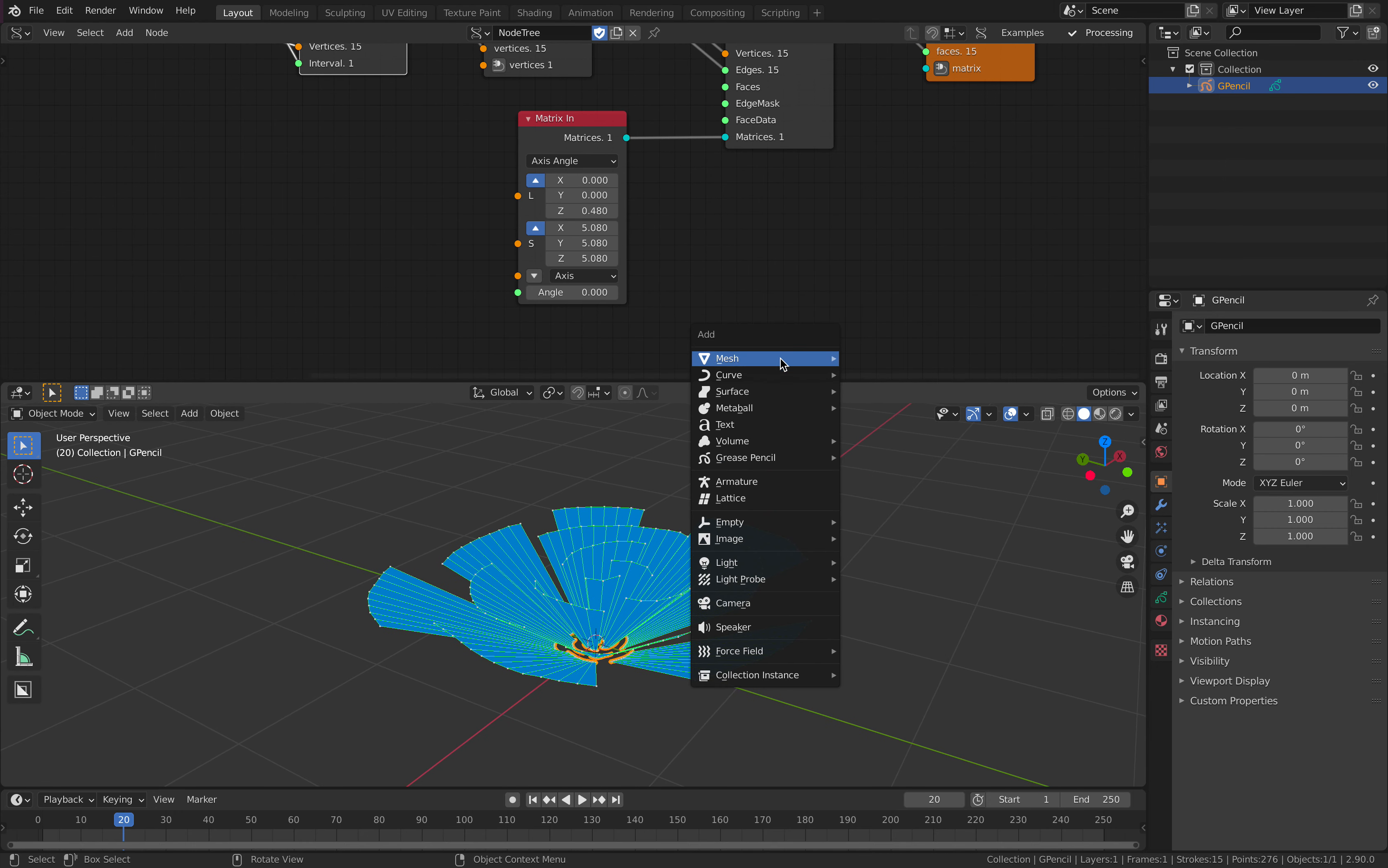
pyautogui.moveTo(783, 364)
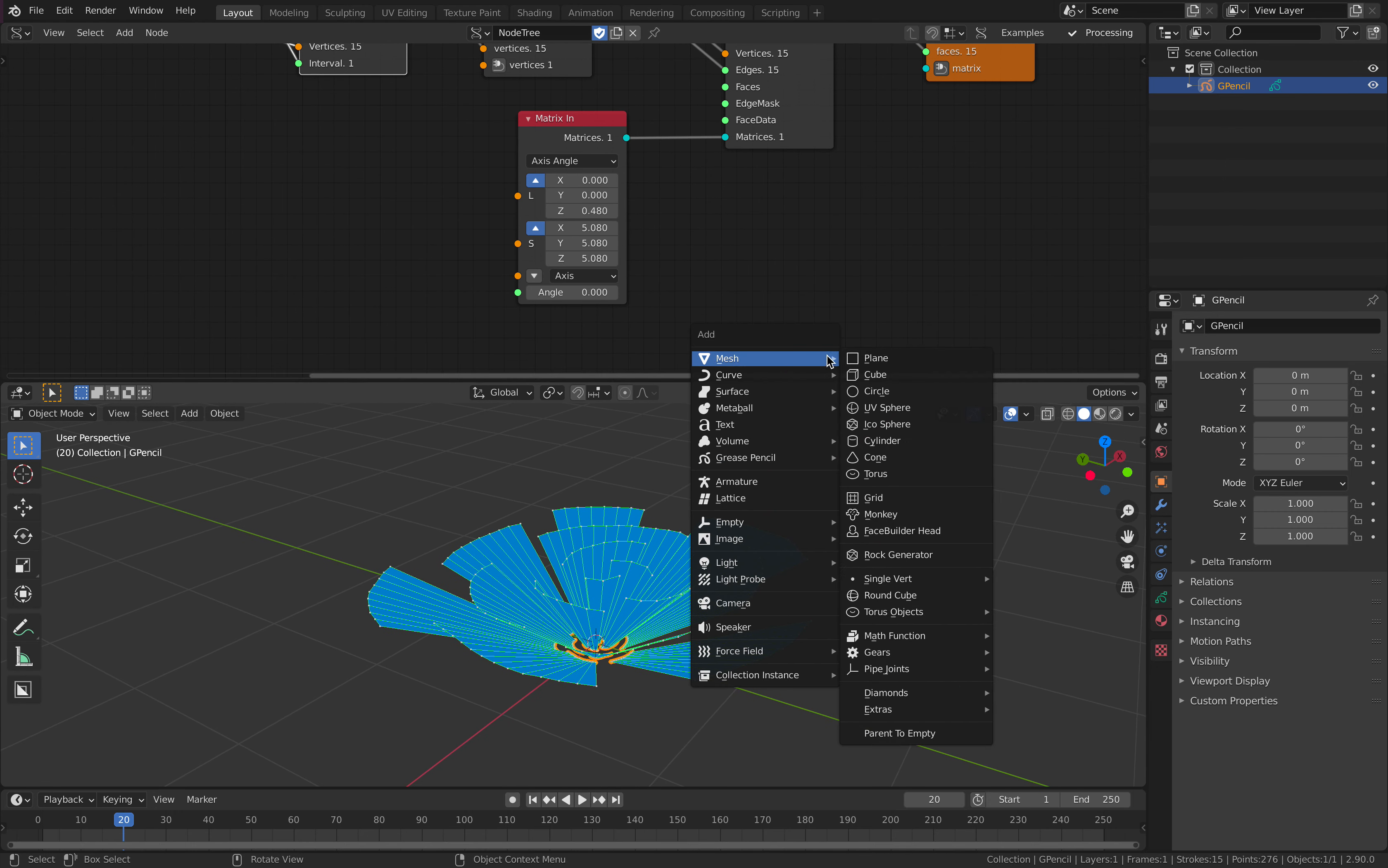
pyautogui.click(898, 413)
pyautogui.moveTo(775, 540); pyautogui.dragTo(663, 509, button='middle')
pyautogui.hotkey('ctrl', 's')
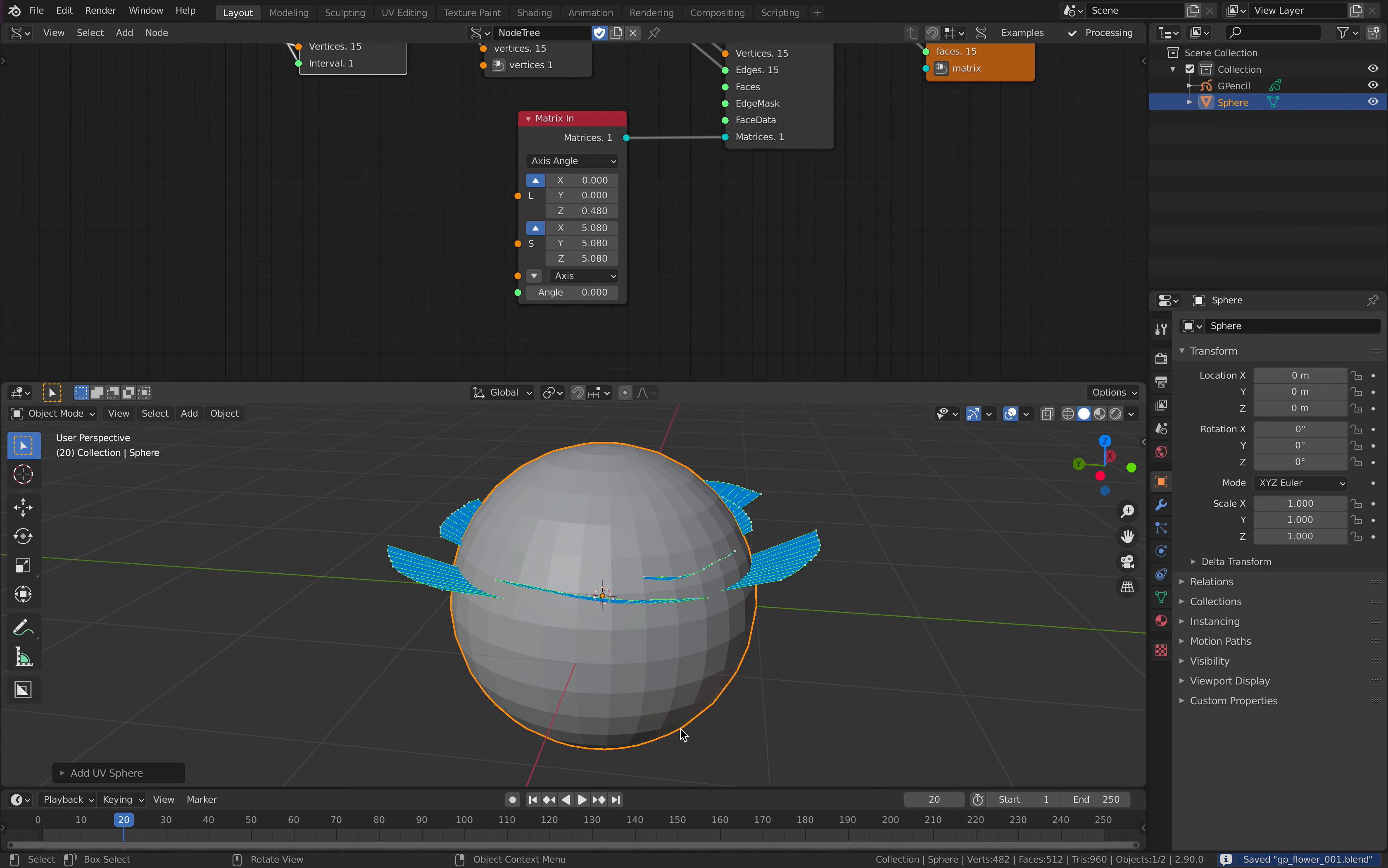
# - Select the GPencil object, enlarge the timeline area and move the playhead to frame 60
pyautogui.click(535, 800)
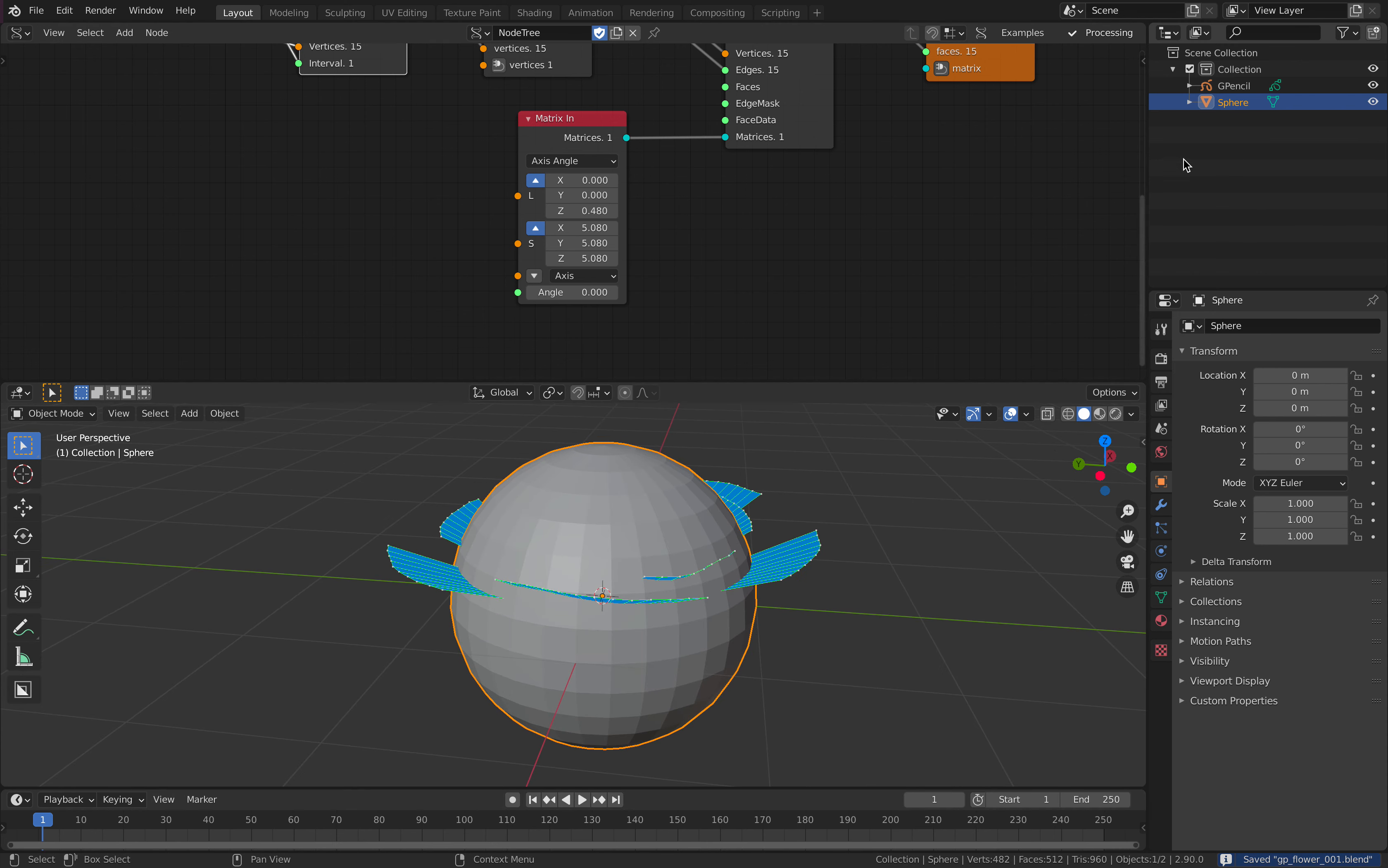
pyautogui.click(1237, 86)
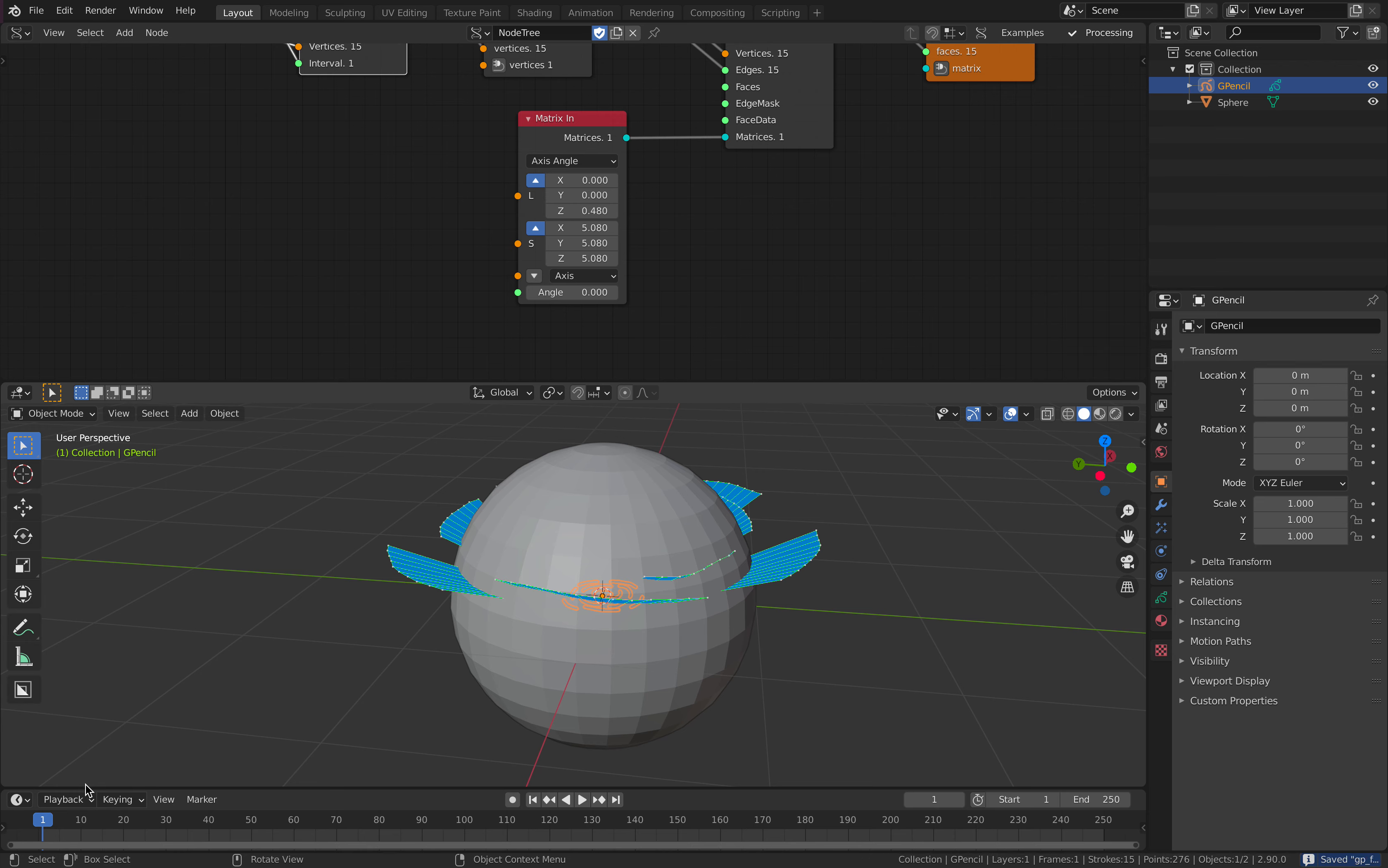
pyautogui.moveTo(85, 788); pyautogui.dragTo(206, 704)
pyautogui.click(294, 743)
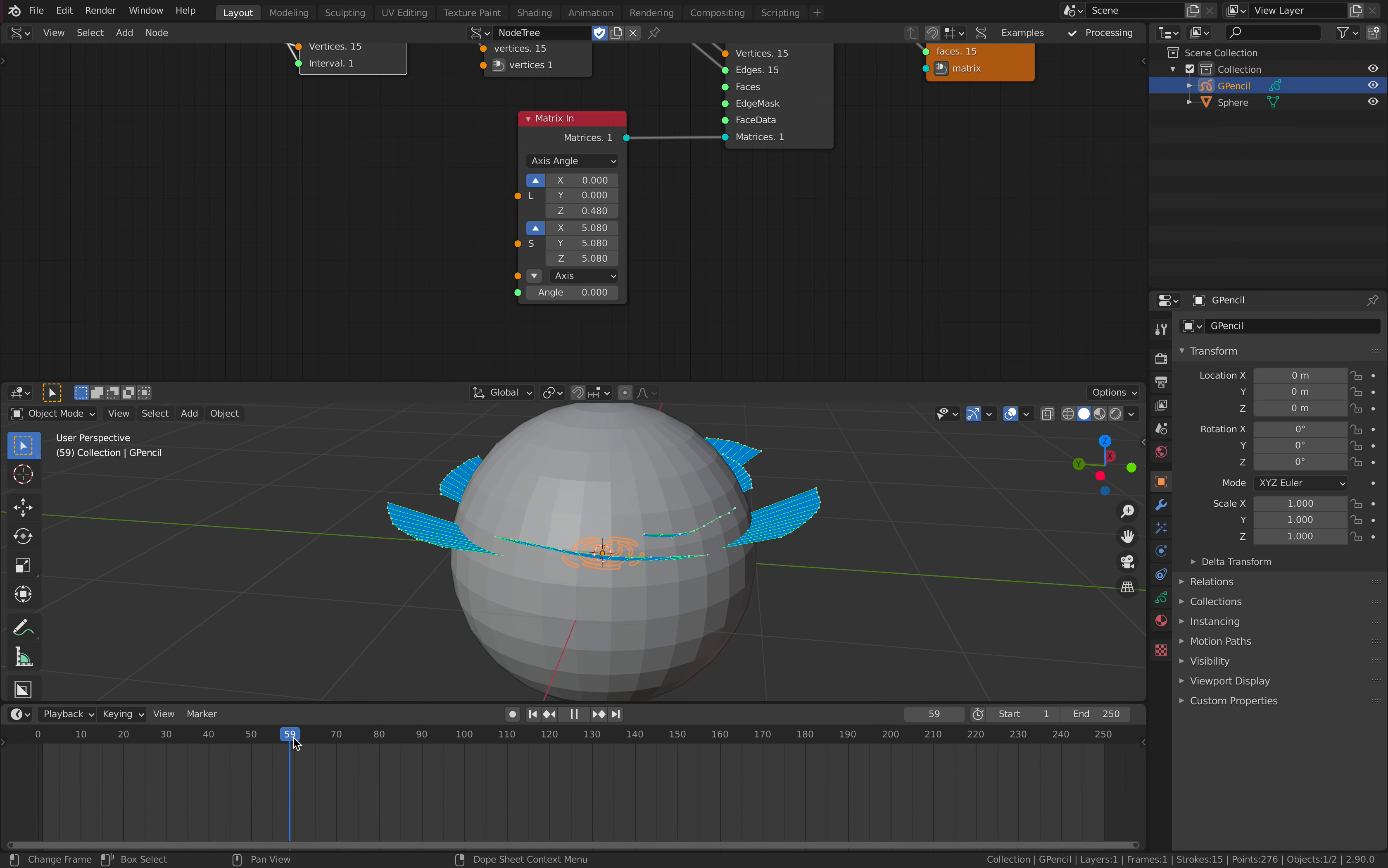
# - Switch GPencil to Draw mode and set the stroke placement to Surface
pyautogui.click(51, 413)
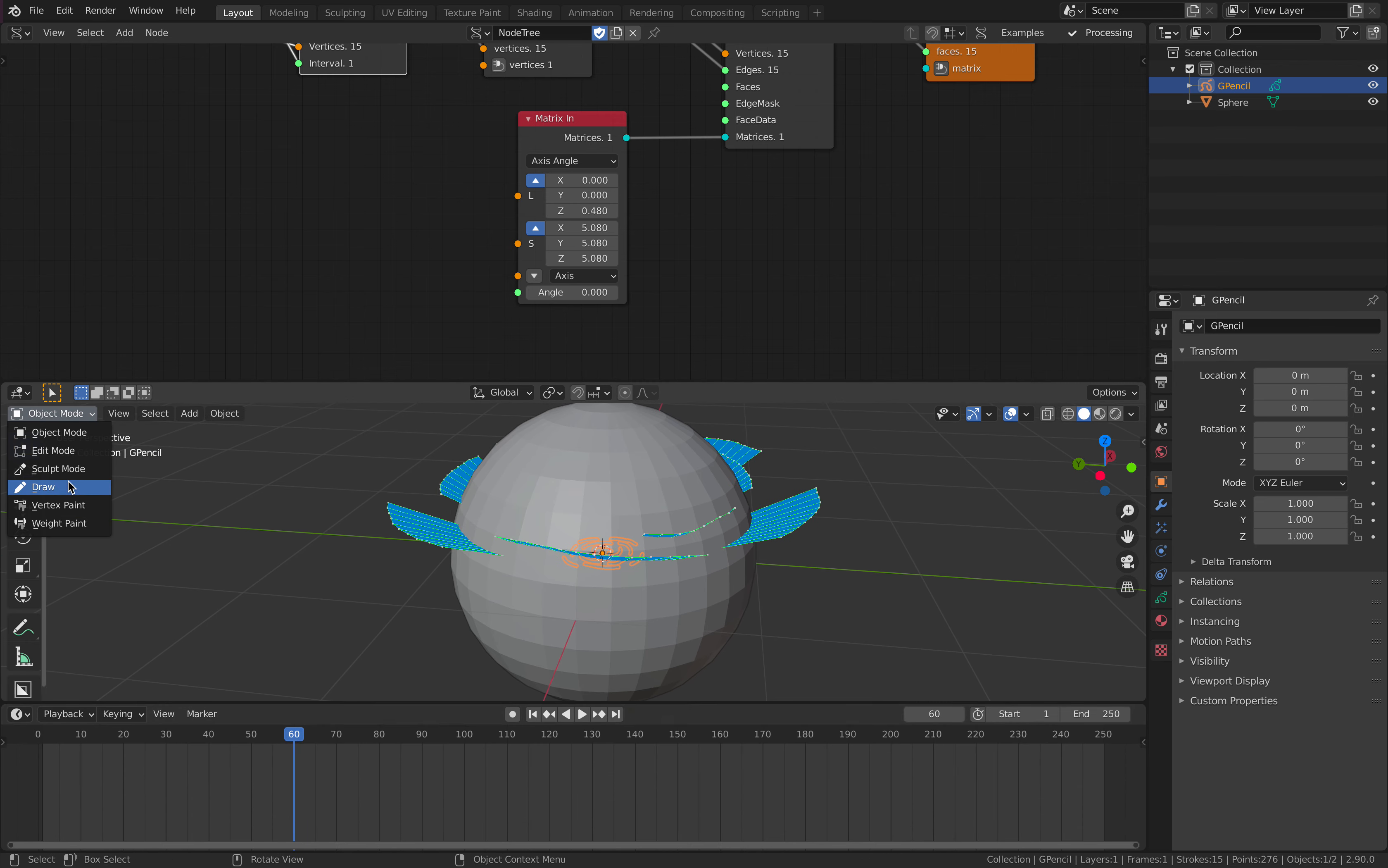
pyautogui.click(40, 486)
pyautogui.click(513, 414)
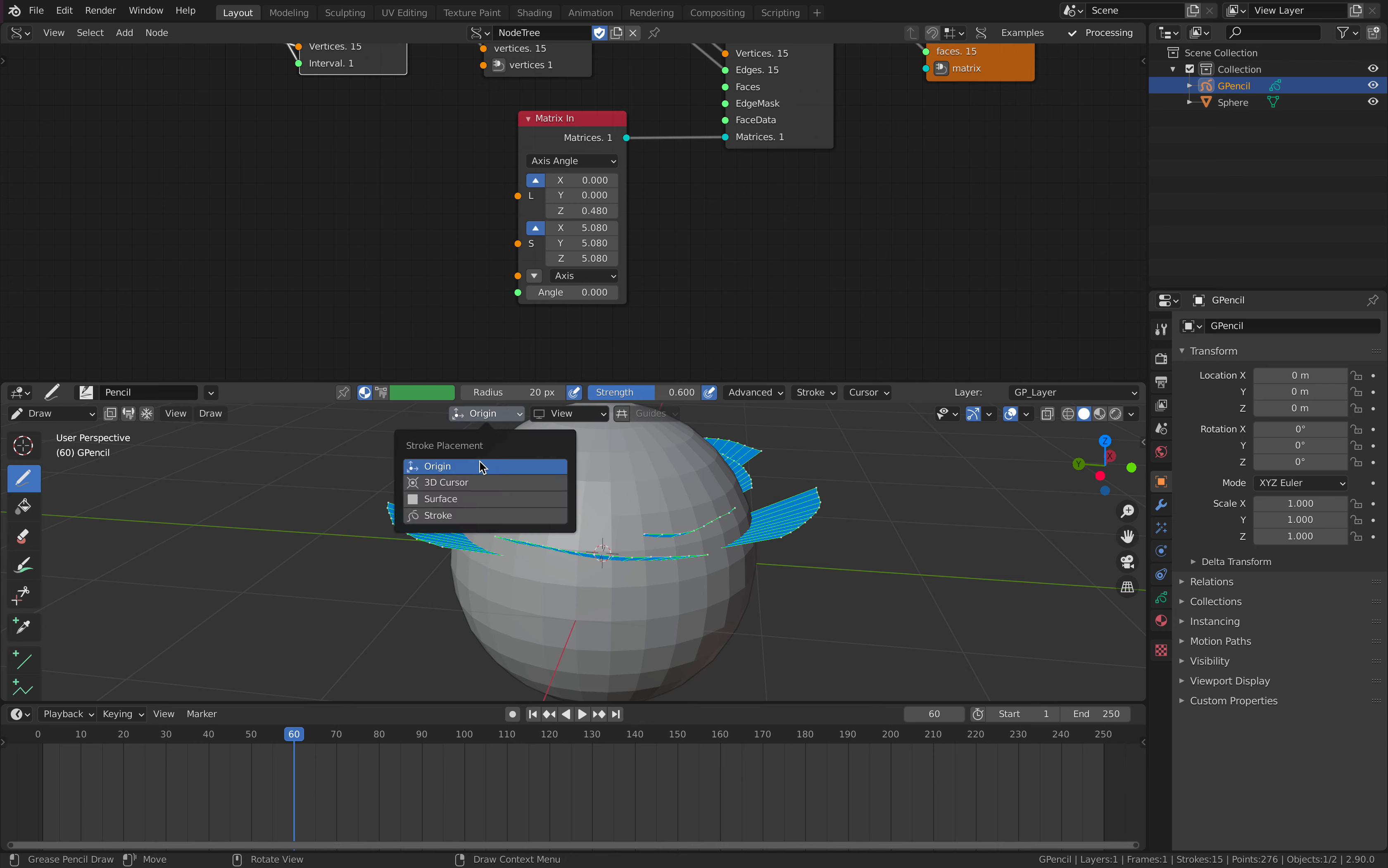
pyautogui.click(471, 499)
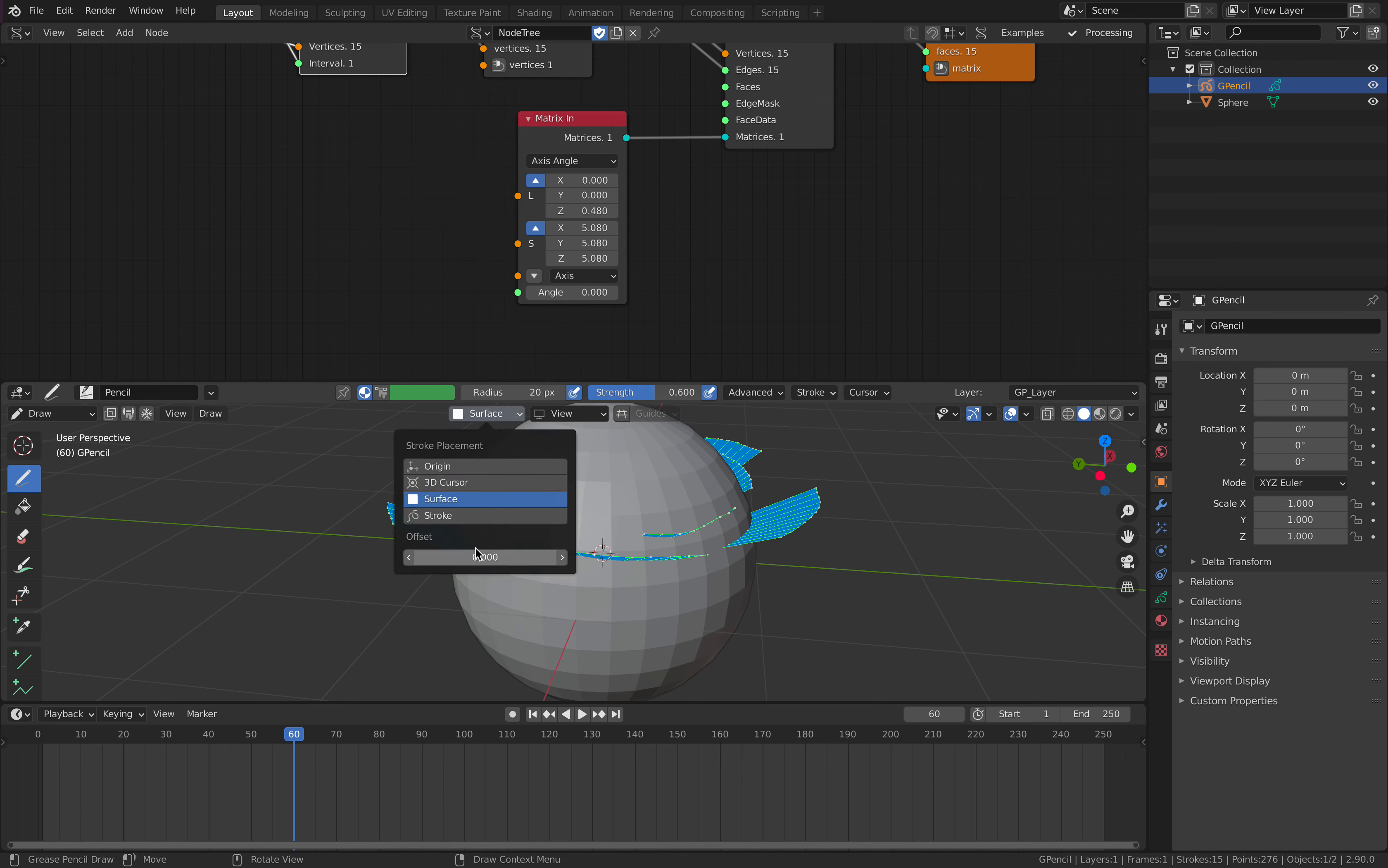
# - Enlarge the 3D viewport to make room for drawing on the whole sphere
pyautogui.moveTo(672, 572); pyautogui.dragTo(693, 534, button='middle')
pyautogui.scroll(1, 685, 564)
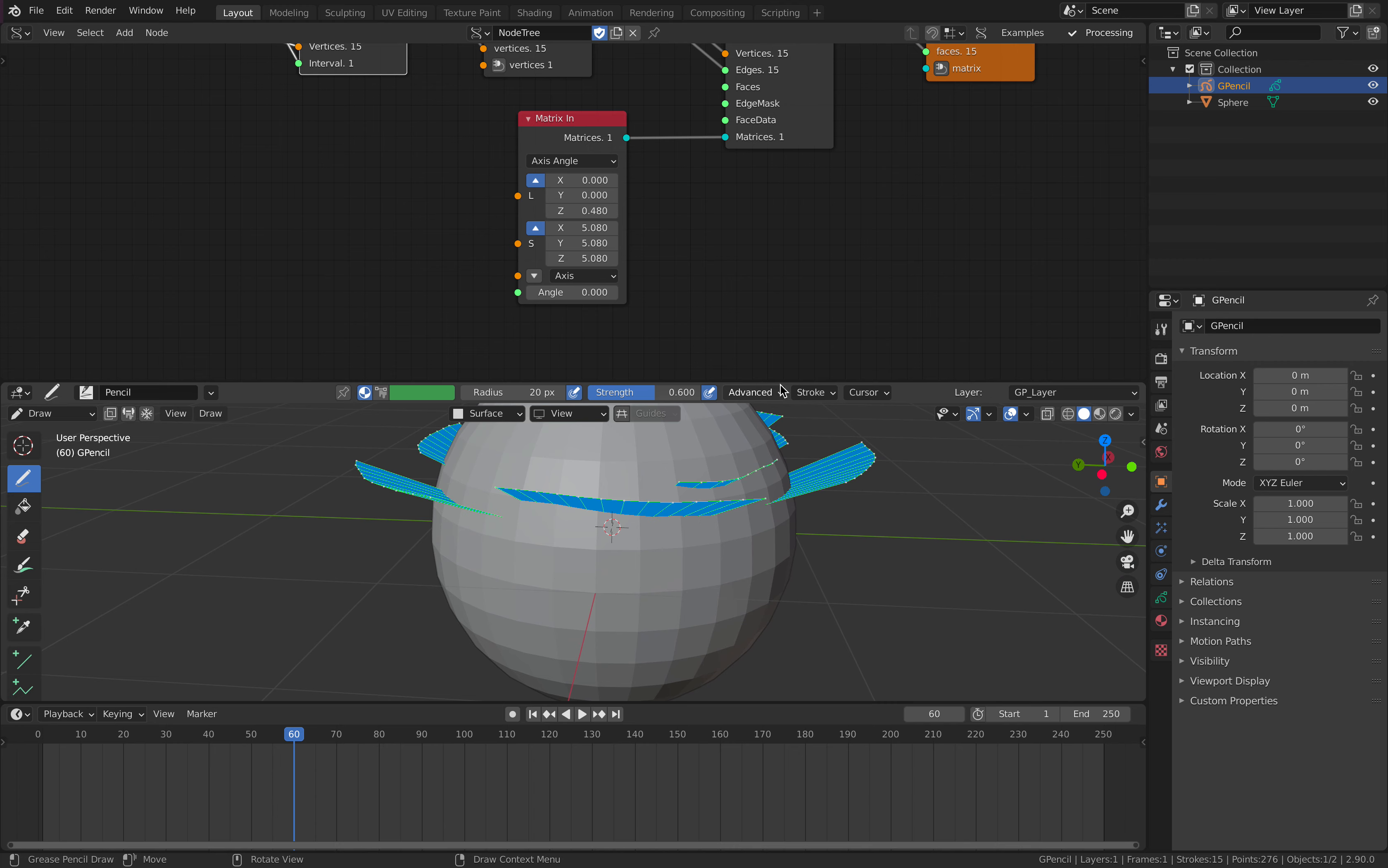
pyautogui.moveTo(781, 382); pyautogui.dragTo(781, 233)
pyautogui.scroll(-2, 682, 396)
# - Draw separate curved grease pencil strokes over all sides of the sphere's surface, including its top and underside, at frame 60
pyautogui.moveTo(615, 408); pyautogui.dragTo(628, 443, button='middle')
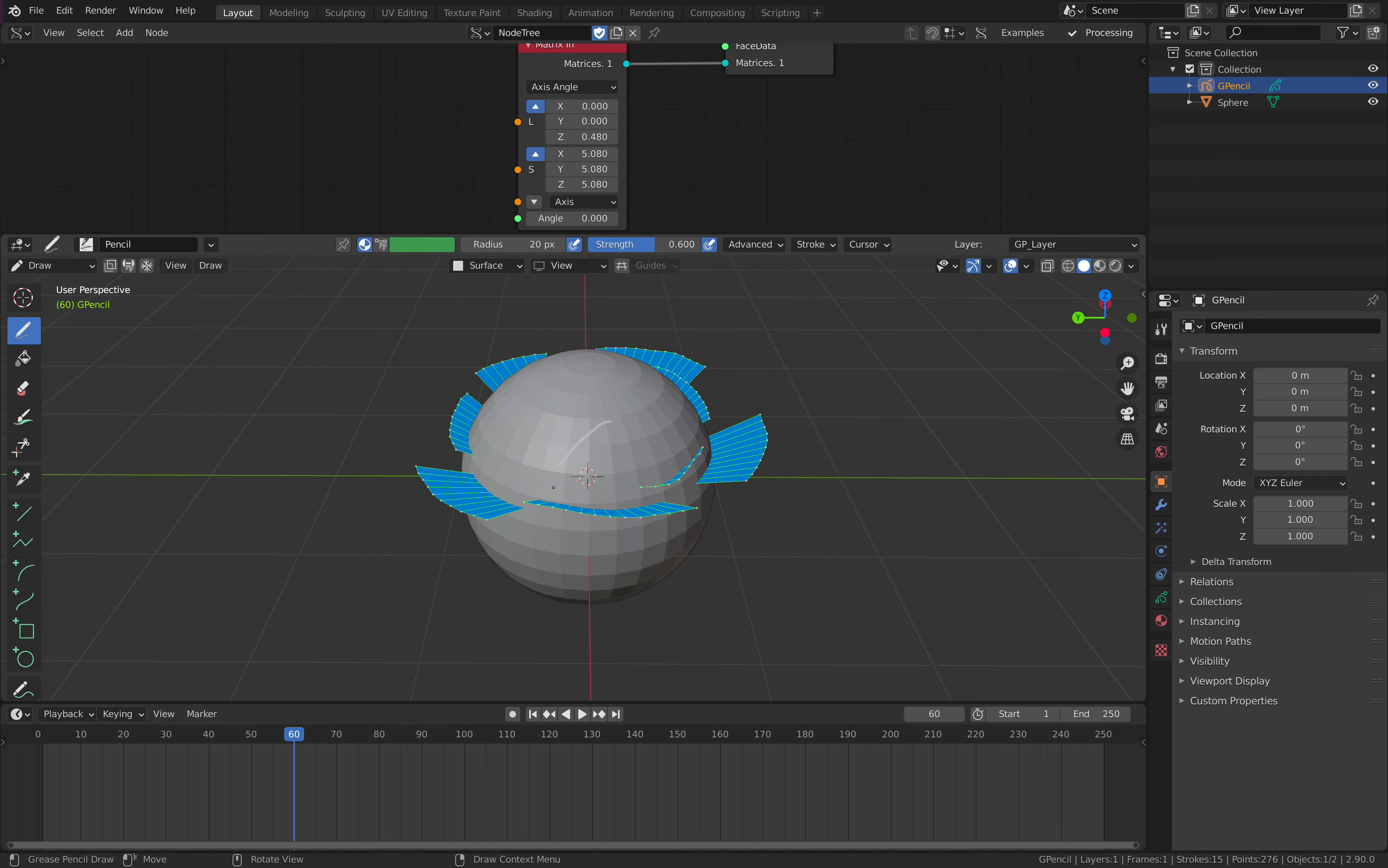
pyautogui.moveTo(597, 518); pyautogui.dragTo(593, 482, button='middle')
pyautogui.moveTo(551, 590); pyautogui.dragTo(588, 526, button='middle')
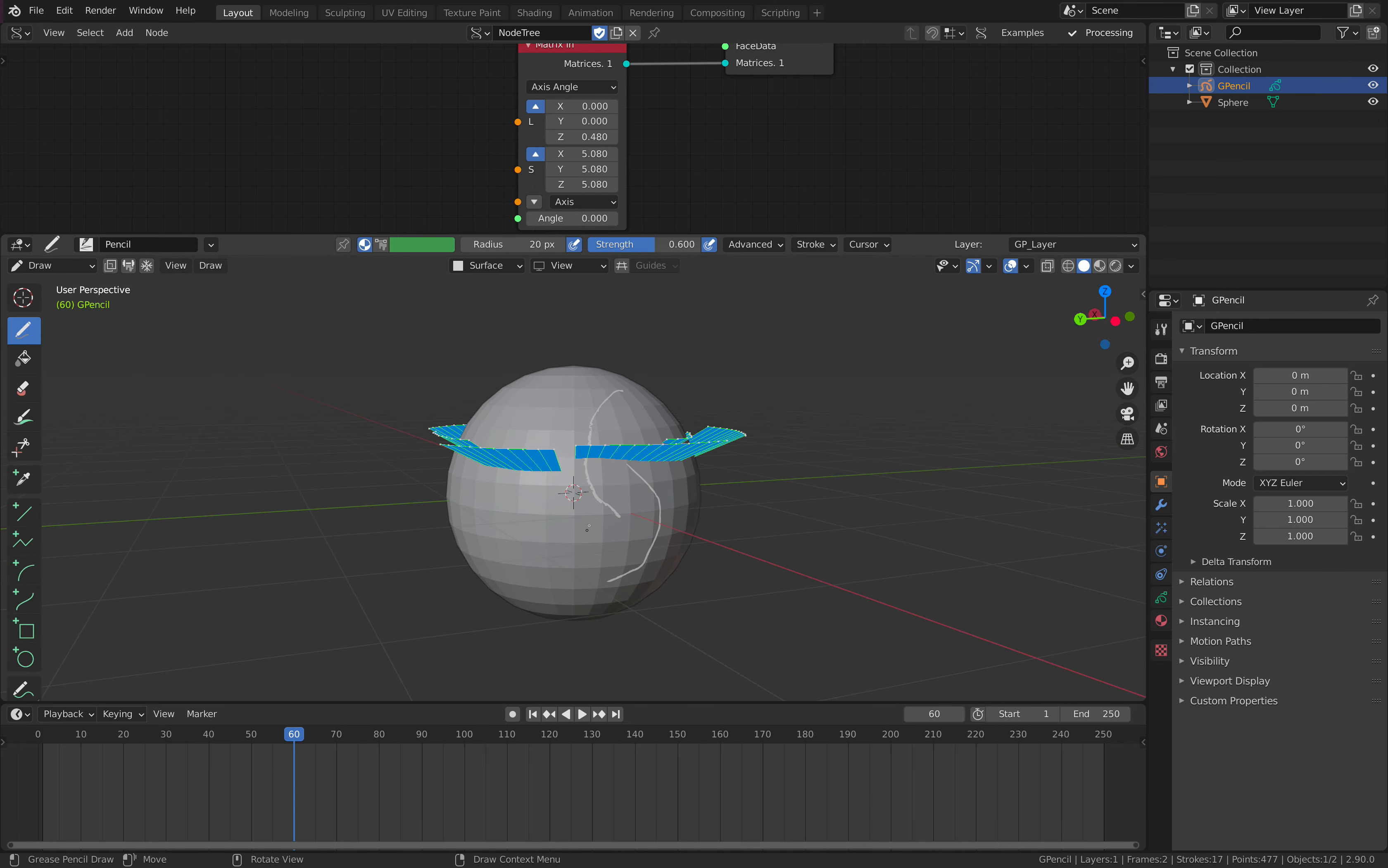
pyautogui.moveTo(554, 615); pyautogui.dragTo(521, 540, button='middle')
pyautogui.moveTo(558, 560); pyautogui.dragTo(631, 500)
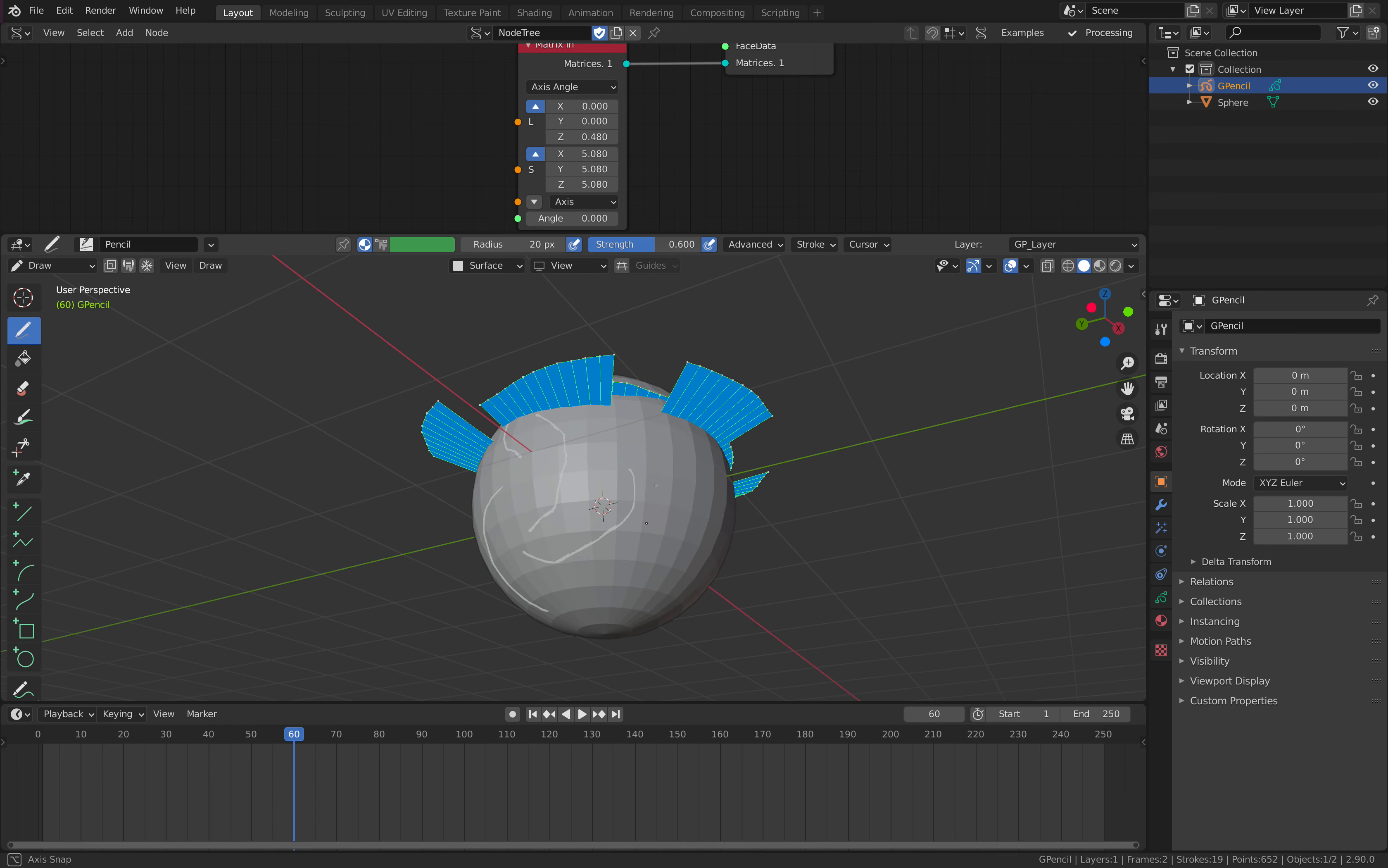
pyautogui.moveTo(630, 501); pyautogui.dragTo(590, 563, button='middle')
pyautogui.moveTo(663, 500); pyautogui.dragTo(673, 500)
pyautogui.moveTo(674, 500)
pyautogui.mouseDown(button='middle')
pyautogui.moveTo(615, 544)
pyautogui.moveTo(564, 538)
pyautogui.mouseUp(button='middle')
pyautogui.moveTo(565, 537); pyautogui.dragTo(608, 535)
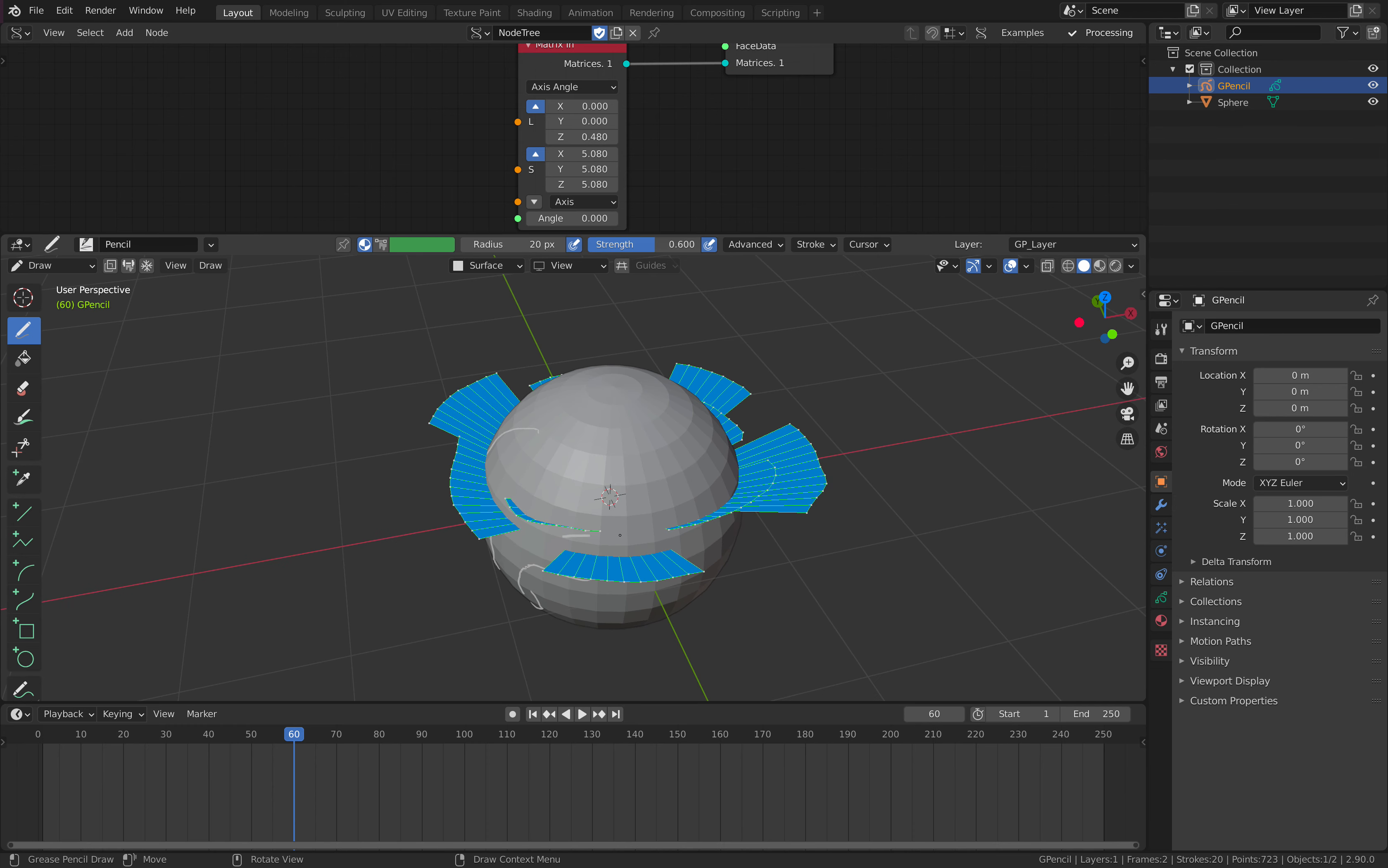
pyautogui.moveTo(639, 451); pyautogui.dragTo(639, 451)
pyautogui.moveTo(639, 451); pyautogui.dragTo(608, 514, button='middle')
pyautogui.moveTo(610, 440); pyautogui.dragTo(685, 442)
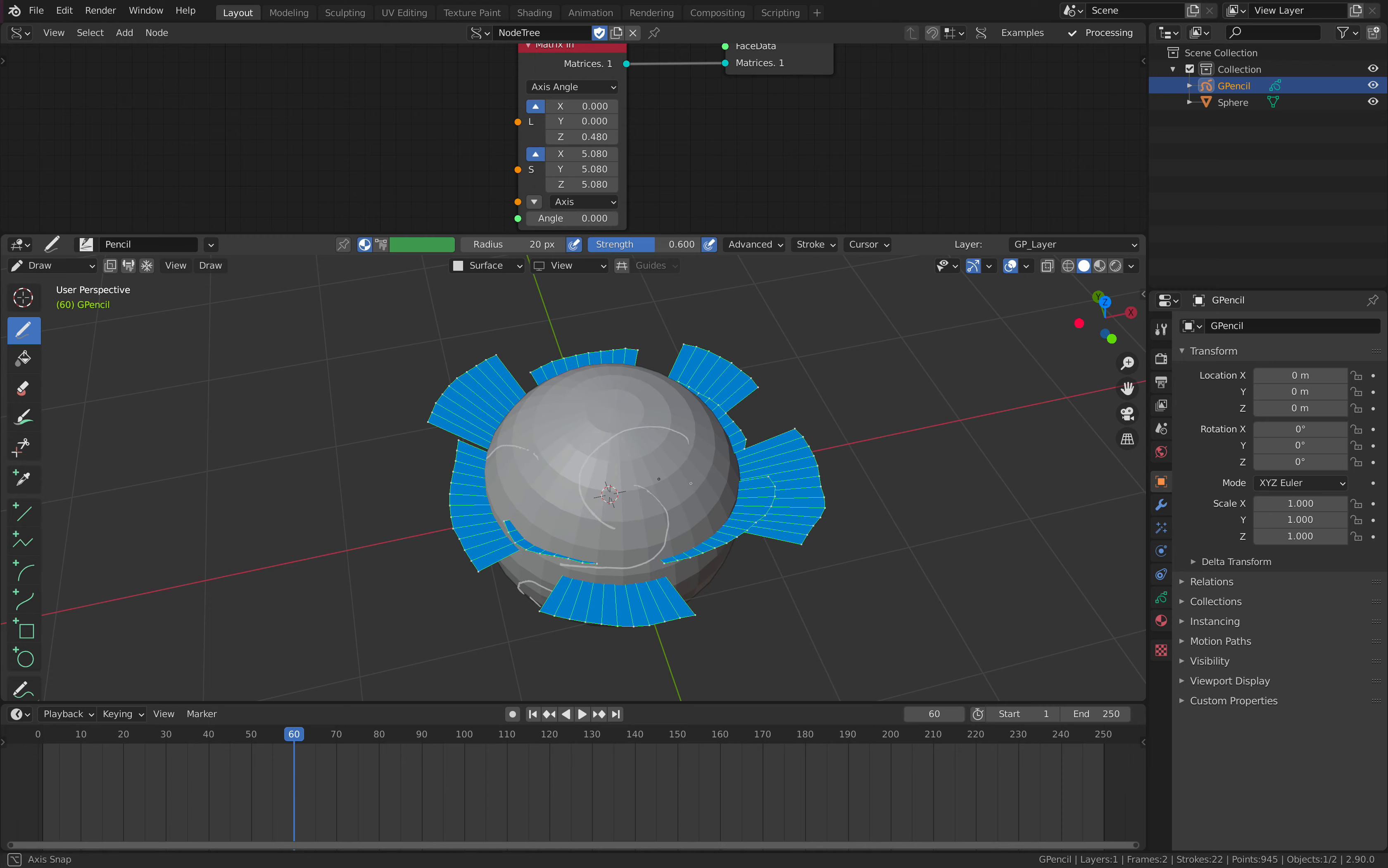
pyautogui.moveTo(685, 441); pyautogui.dragTo(600, 452, button='middle')
pyautogui.moveTo(650, 563); pyautogui.dragTo(681, 556)
pyautogui.moveTo(682, 555); pyautogui.dragTo(682, 471, button='middle')
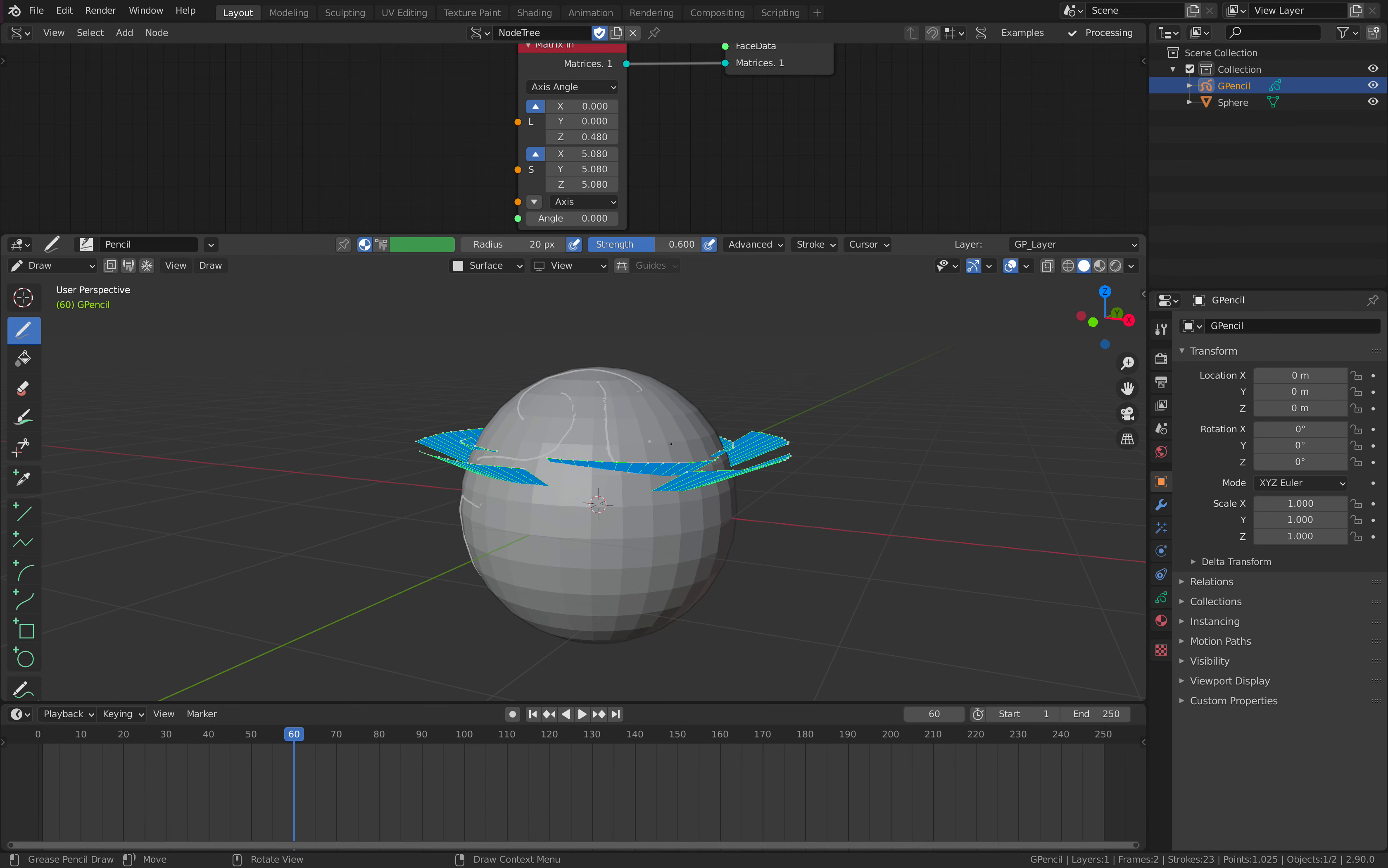
pyautogui.moveTo(601, 532); pyautogui.dragTo(601, 532)
pyautogui.moveTo(602, 532); pyautogui.dragTo(587, 459, button='middle')
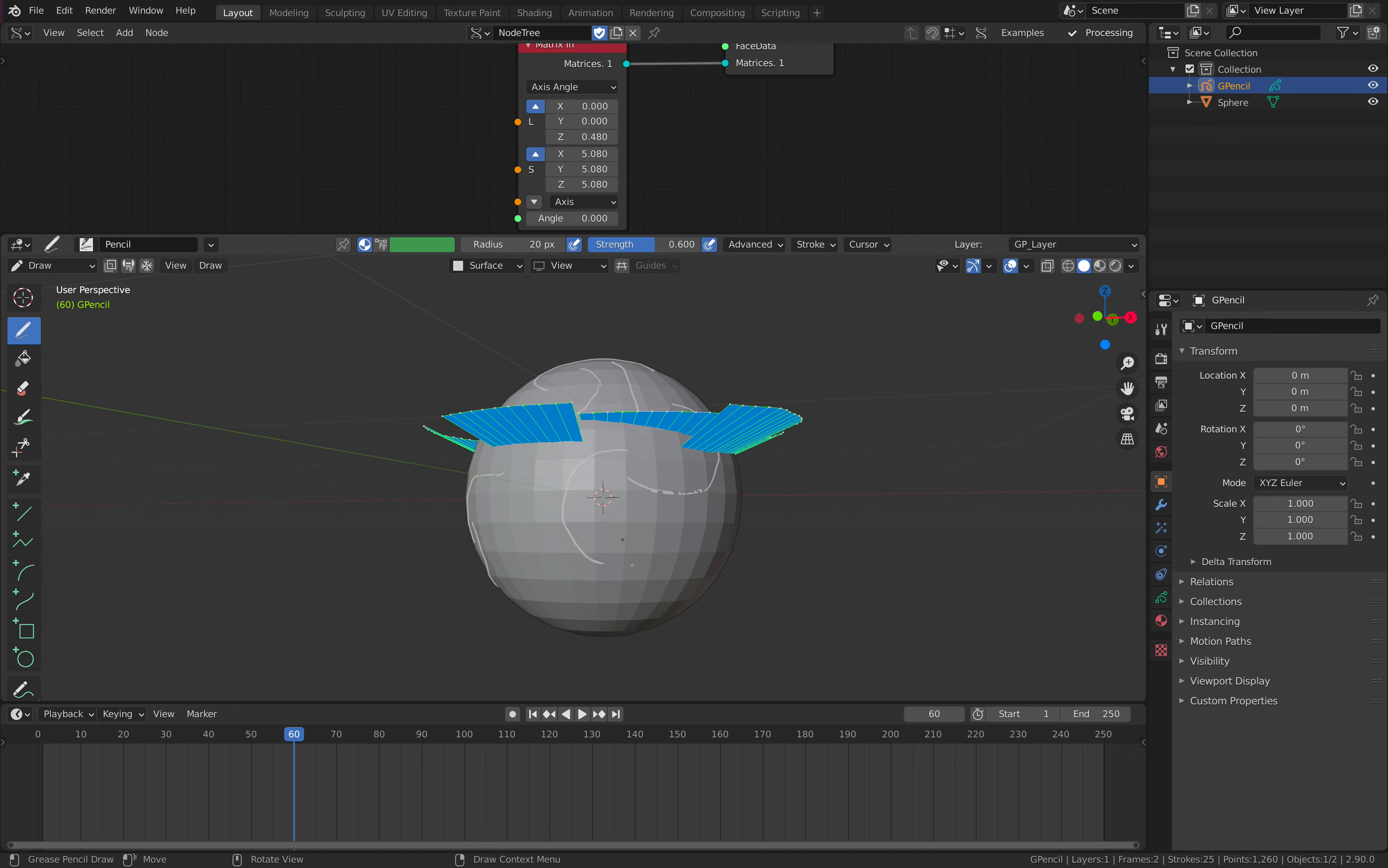
pyautogui.moveTo(622, 540); pyautogui.dragTo(568, 450, button='middle')
pyautogui.moveTo(496, 502); pyautogui.dragTo(495, 497)
pyautogui.moveTo(498, 474); pyautogui.dragTo(610, 518, button='middle')
pyautogui.moveTo(548, 566); pyautogui.dragTo(568, 608)
pyautogui.moveTo(568, 608); pyautogui.dragTo(628, 491, button='middle')
pyautogui.moveTo(571, 561); pyautogui.dragTo(594, 582)
pyautogui.moveTo(594, 583); pyautogui.dragTo(582, 564, button='middle')
pyautogui.moveTo(491, 507); pyautogui.dragTo(511, 457)
pyautogui.moveTo(510, 456); pyautogui.dragTo(594, 530, button='middle')
pyautogui.moveTo(561, 419); pyautogui.dragTo(555, 495)
pyautogui.moveTo(556, 496); pyautogui.dragTo(572, 476, button='middle')
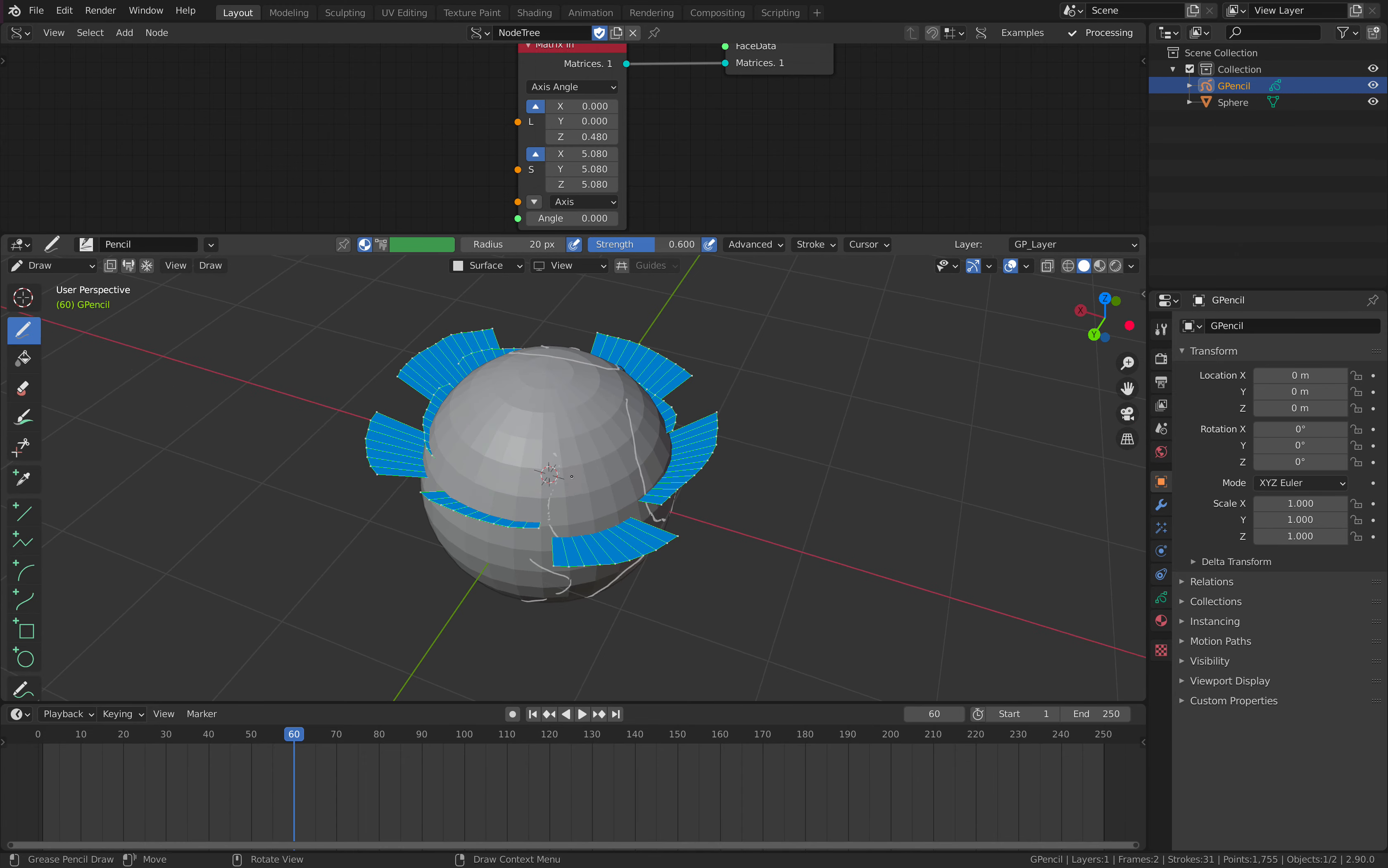
pyautogui.moveTo(528, 412); pyautogui.dragTo(520, 416)
pyautogui.moveTo(517, 427); pyautogui.dragTo(596, 435, button='middle')
pyautogui.moveTo(536, 422)
pyautogui.mouseDown()
pyautogui.moveTo(545, 484)
pyautogui.moveTo(524, 535)
pyautogui.mouseUp()
pyautogui.moveTo(524, 528); pyautogui.dragTo(613, 506, button='middle')
pyautogui.moveTo(597, 471); pyautogui.dragTo(601, 511)
pyautogui.moveTo(555, 458); pyautogui.dragTo(577, 536, button='middle')
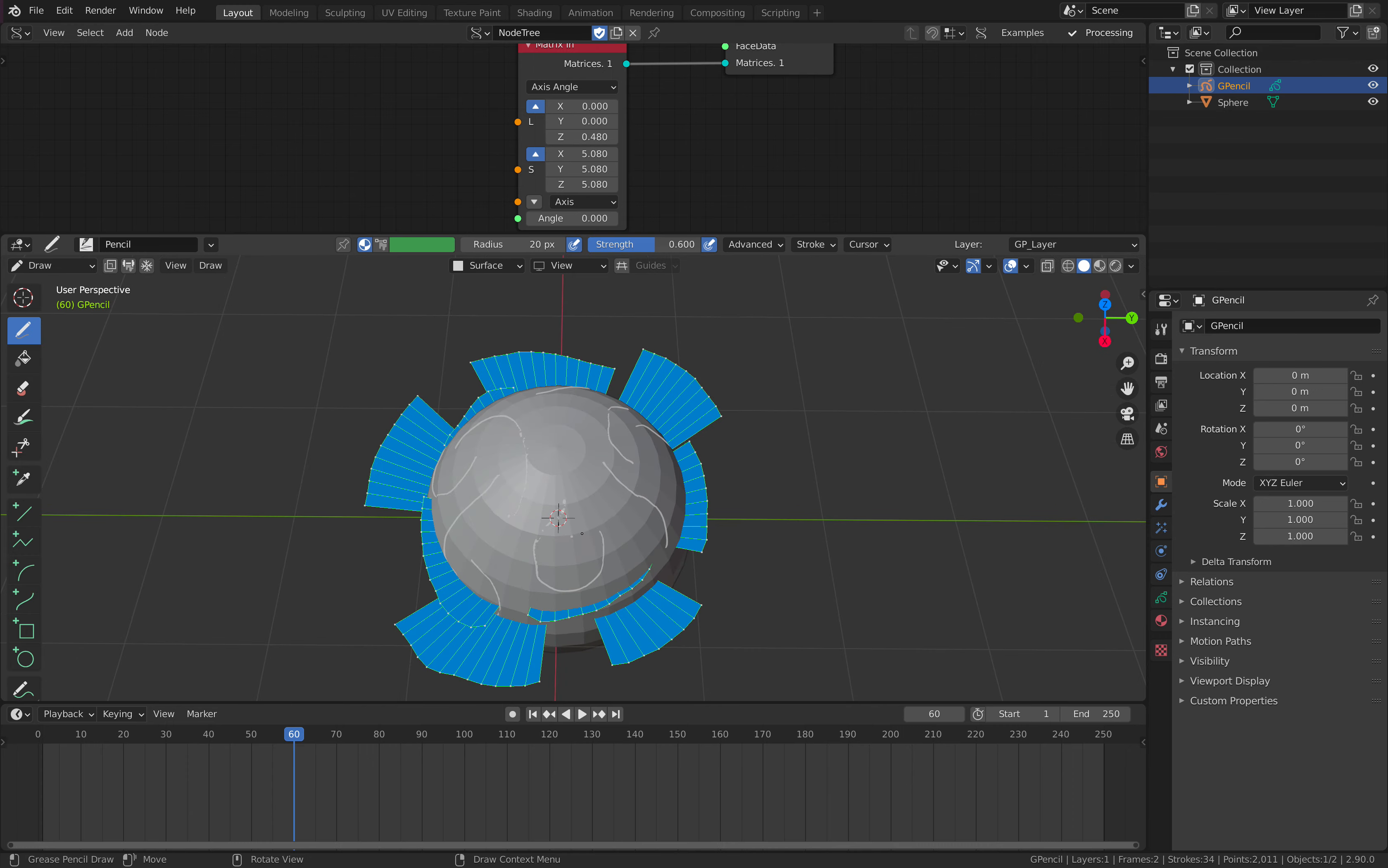
pyautogui.moveTo(568, 430); pyautogui.dragTo(594, 537)
pyautogui.moveTo(594, 537); pyautogui.dragTo(591, 484, button='middle')
pyautogui.moveTo(631, 523); pyautogui.dragTo(645, 554)
pyautogui.moveTo(645, 554); pyautogui.dragTo(530, 449, button='middle')
pyautogui.moveTo(468, 519); pyautogui.dragTo(498, 469, button='middle')
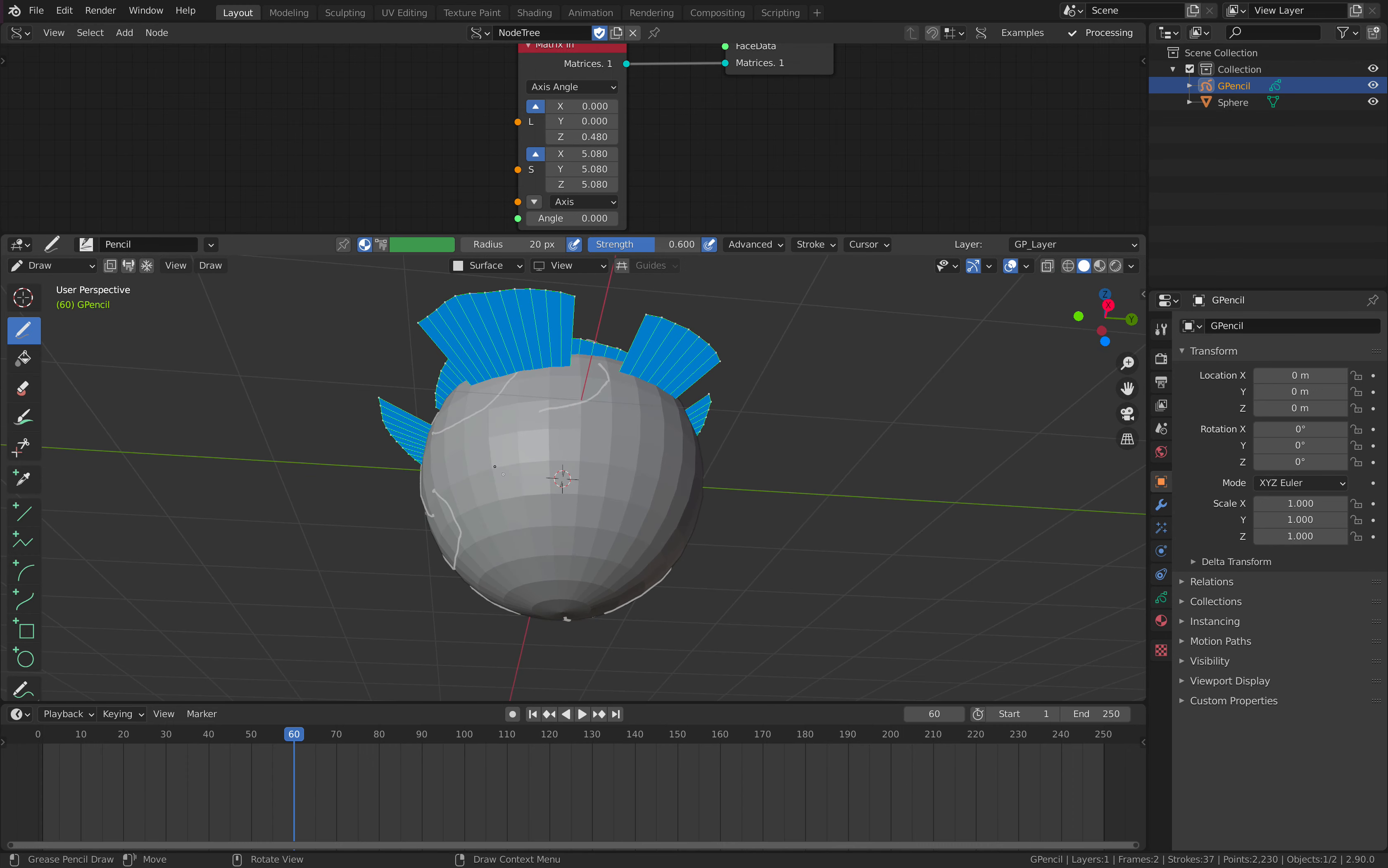
pyautogui.moveTo(612, 469); pyautogui.dragTo(529, 530, button='middle')
pyautogui.moveTo(585, 498); pyautogui.dragTo(616, 457)
pyautogui.moveTo(616, 457)
pyautogui.mouseDown(button='middle')
pyautogui.moveTo(522, 511)
pyautogui.moveTo(535, 476)
pyautogui.mouseUp(button='middle')
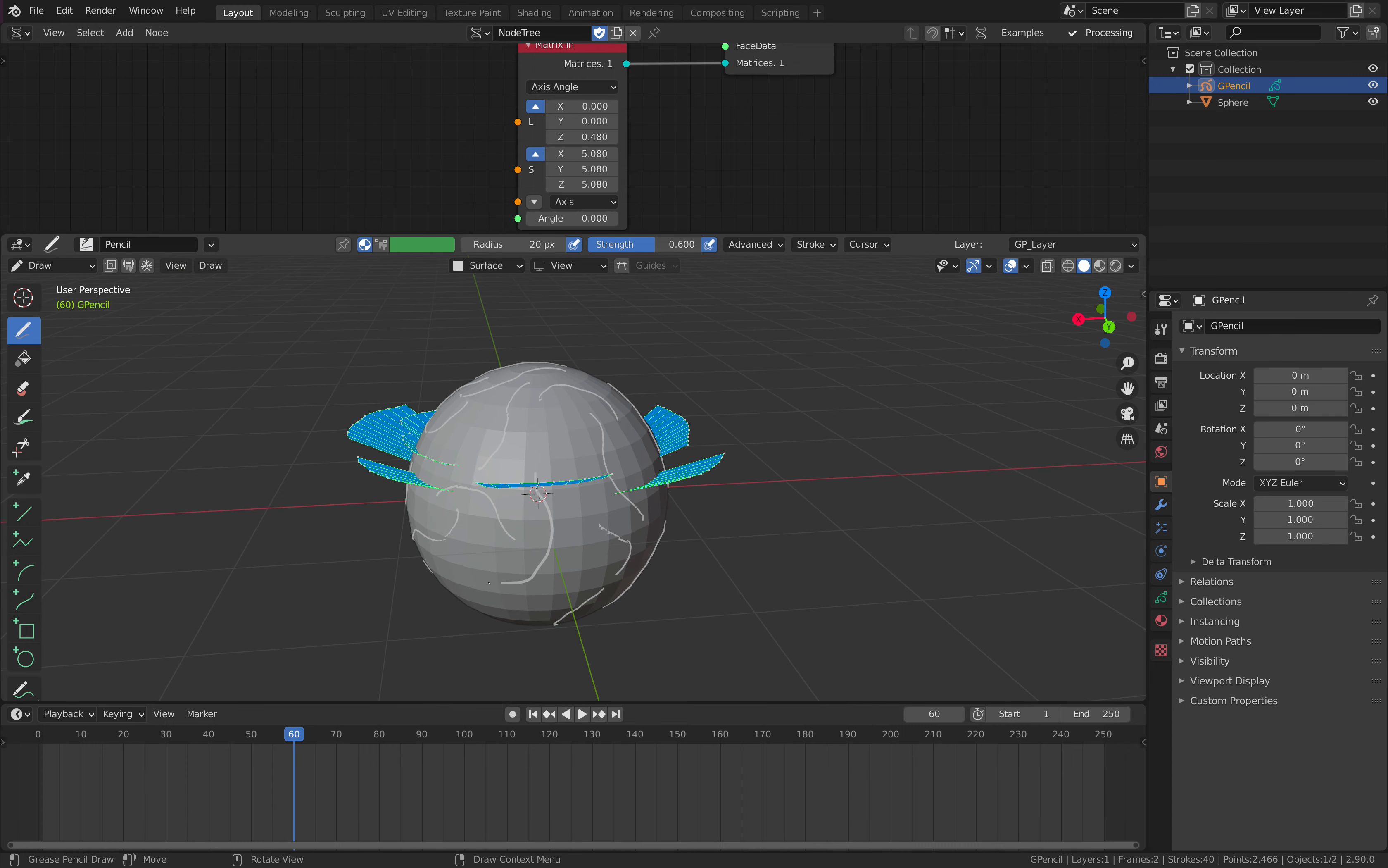
pyautogui.moveTo(488, 583); pyautogui.dragTo(477, 577)
pyautogui.moveTo(477, 577); pyautogui.dragTo(590, 478, button='middle')
pyautogui.moveTo(584, 503); pyautogui.dragTo(540, 550)
pyautogui.moveTo(541, 551); pyautogui.dragTo(589, 508, button='middle')
pyautogui.moveTo(605, 465); pyautogui.dragTo(521, 548)
pyautogui.moveTo(521, 548); pyautogui.dragTo(580, 505, button='middle')
pyautogui.moveTo(561, 582); pyautogui.dragTo(573, 540)
pyautogui.moveTo(574, 540); pyautogui.dragTo(571, 549, button='middle')
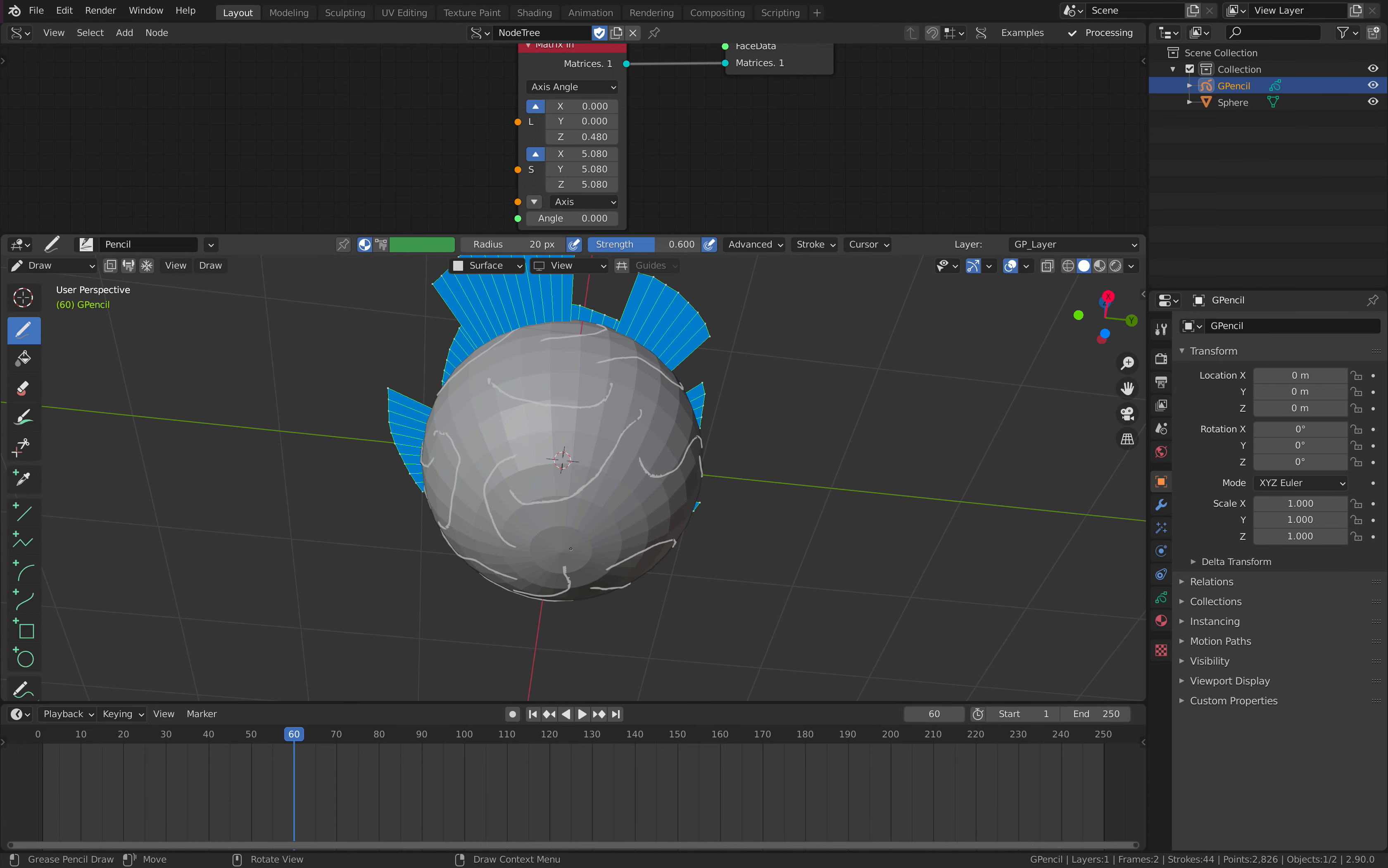
pyautogui.moveTo(615, 506); pyautogui.dragTo(613, 500)
pyautogui.moveTo(565, 474); pyautogui.dragTo(625, 556, button='middle')
pyautogui.moveTo(579, 536); pyautogui.dragTo(623, 512)
pyautogui.moveTo(623, 513); pyautogui.dragTo(668, 554, button='middle')
pyautogui.moveTo(573, 453); pyautogui.dragTo(660, 485, button='middle')
pyautogui.moveTo(554, 491); pyautogui.dragTo(535, 515)
pyautogui.moveTo(534, 510); pyautogui.dragTo(651, 493, button='middle')
# - Return GPencil to Object Mode and view the extruded result of the new strokes
pyautogui.click(52, 265)
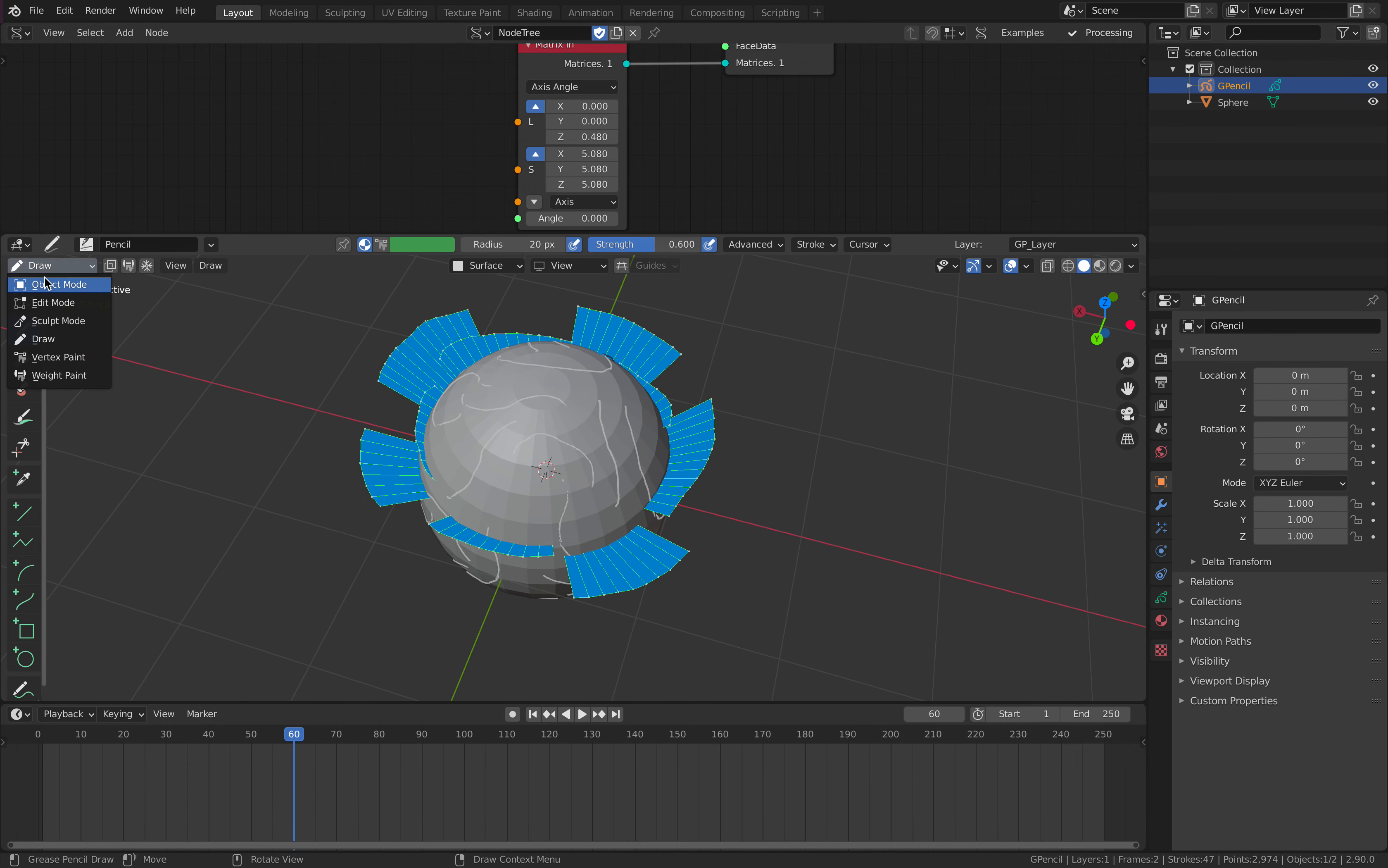
pyautogui.click(49, 283)
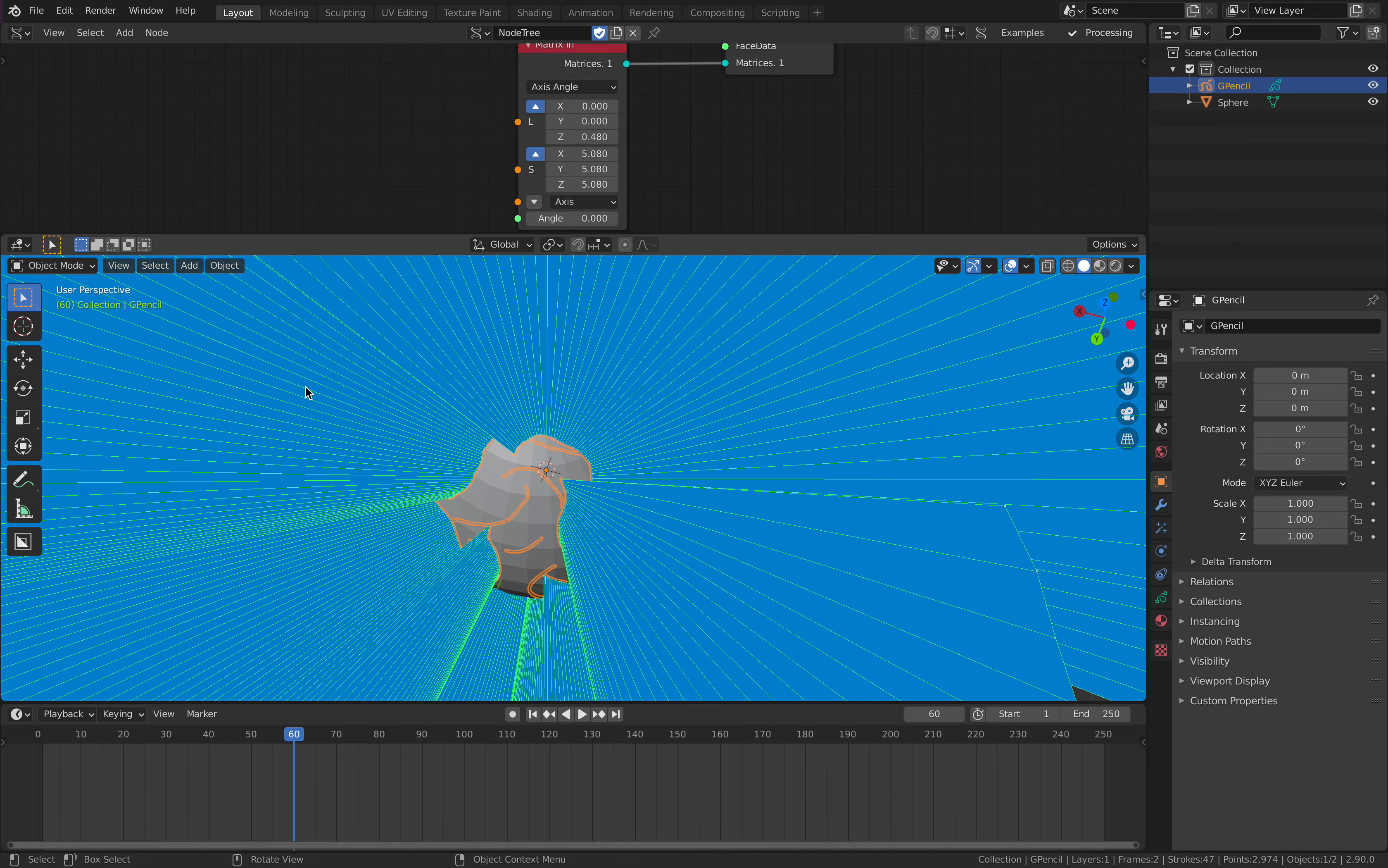
pyautogui.scroll(-8, 668, 507)
pyautogui.moveTo(560, 505); pyautogui.dragTo(538, 441, button='middle')
pyautogui.scroll(3, 538, 441)
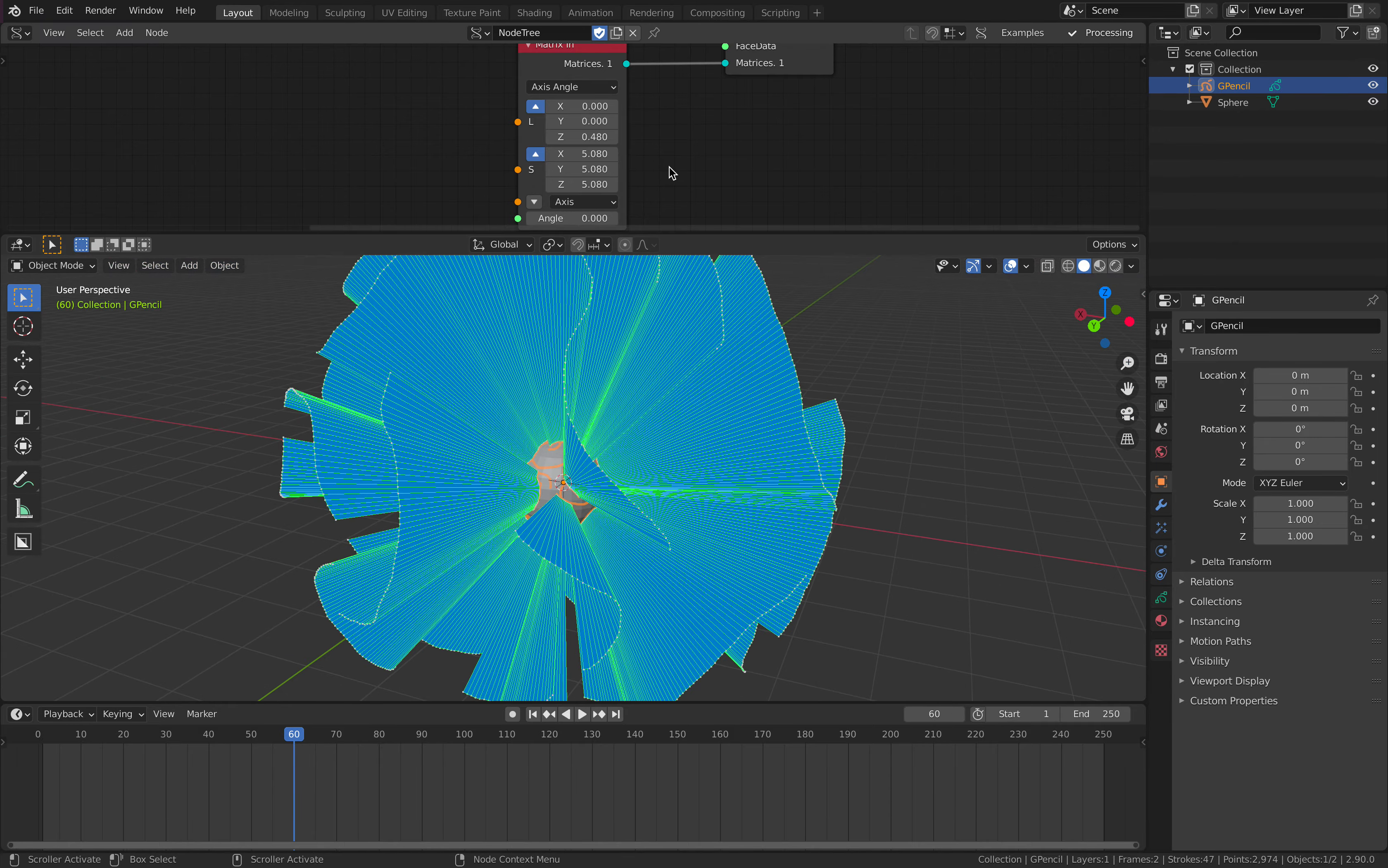
# - Set the Matrix In node's Z location to 0 and save the file
pyautogui.moveTo(668, 165); pyautogui.dragTo(648, 196, button='middle')
pyautogui.scroll(1, 649, 196)
pyautogui.moveTo(565, 170); pyautogui.dragTo(721, 171)
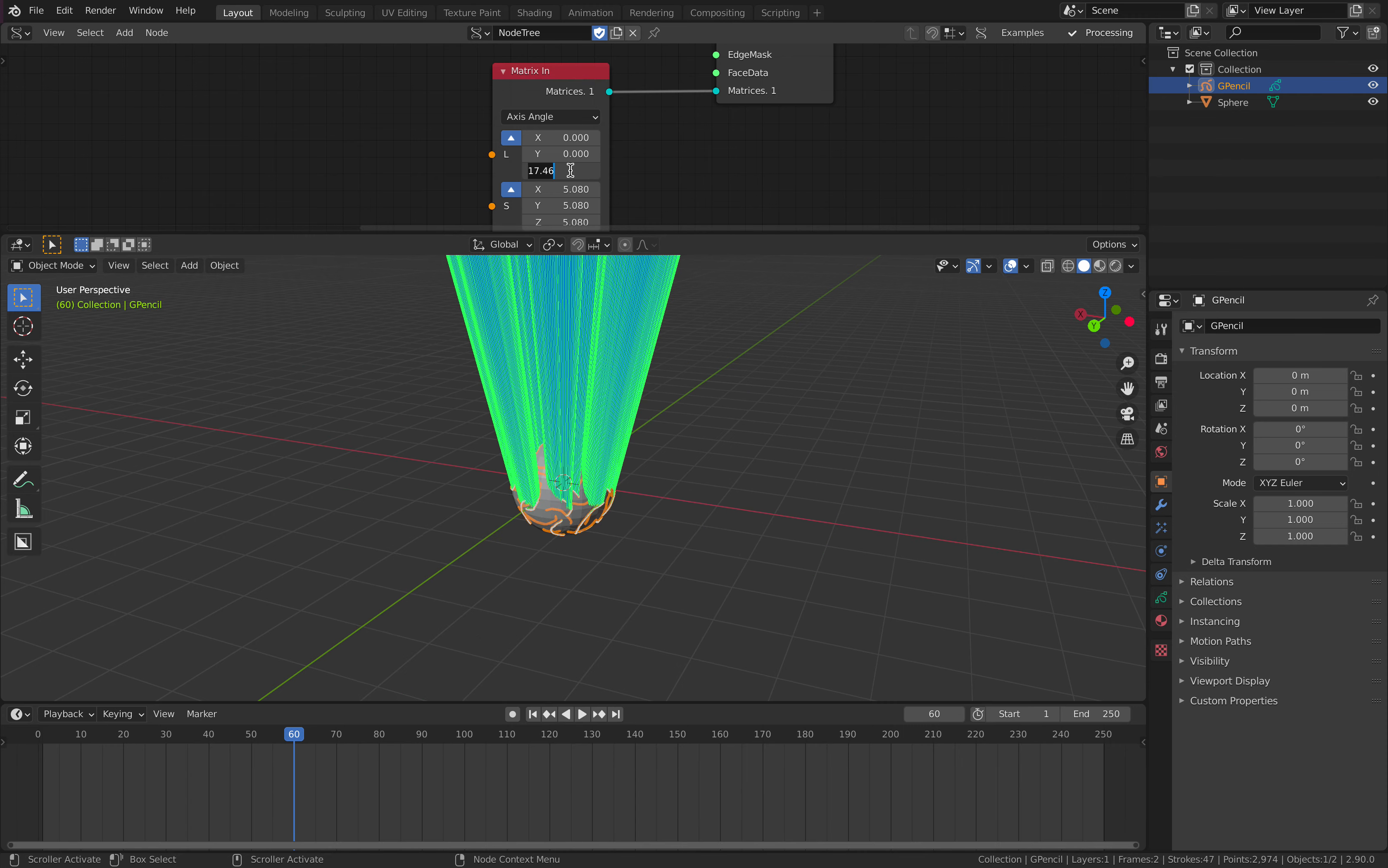
pyautogui.write('0')
pyautogui.press('Return')
pyautogui.moveTo(644, 427); pyautogui.dragTo(653, 476, button='middle')
pyautogui.scroll(4, 653, 475)
pyautogui.hotkey('ctrl', 's')
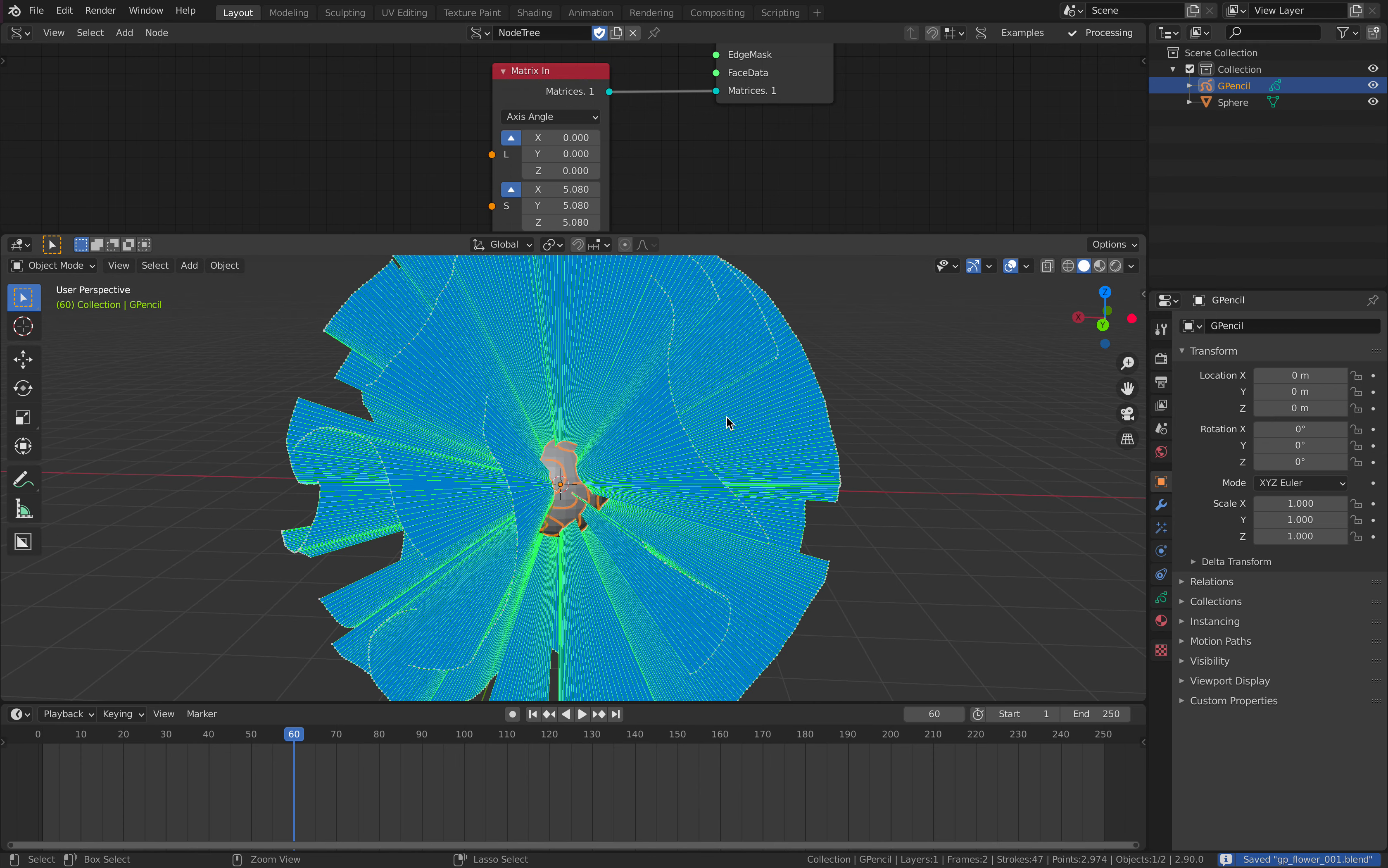
# - Set the Multiply node's y value to 22.92 and hide the Sphere object
pyautogui.scroll(-1, 456, 136)
pyautogui.hscroll(-5, 456, 136)
pyautogui.scroll(3, 456, 136)
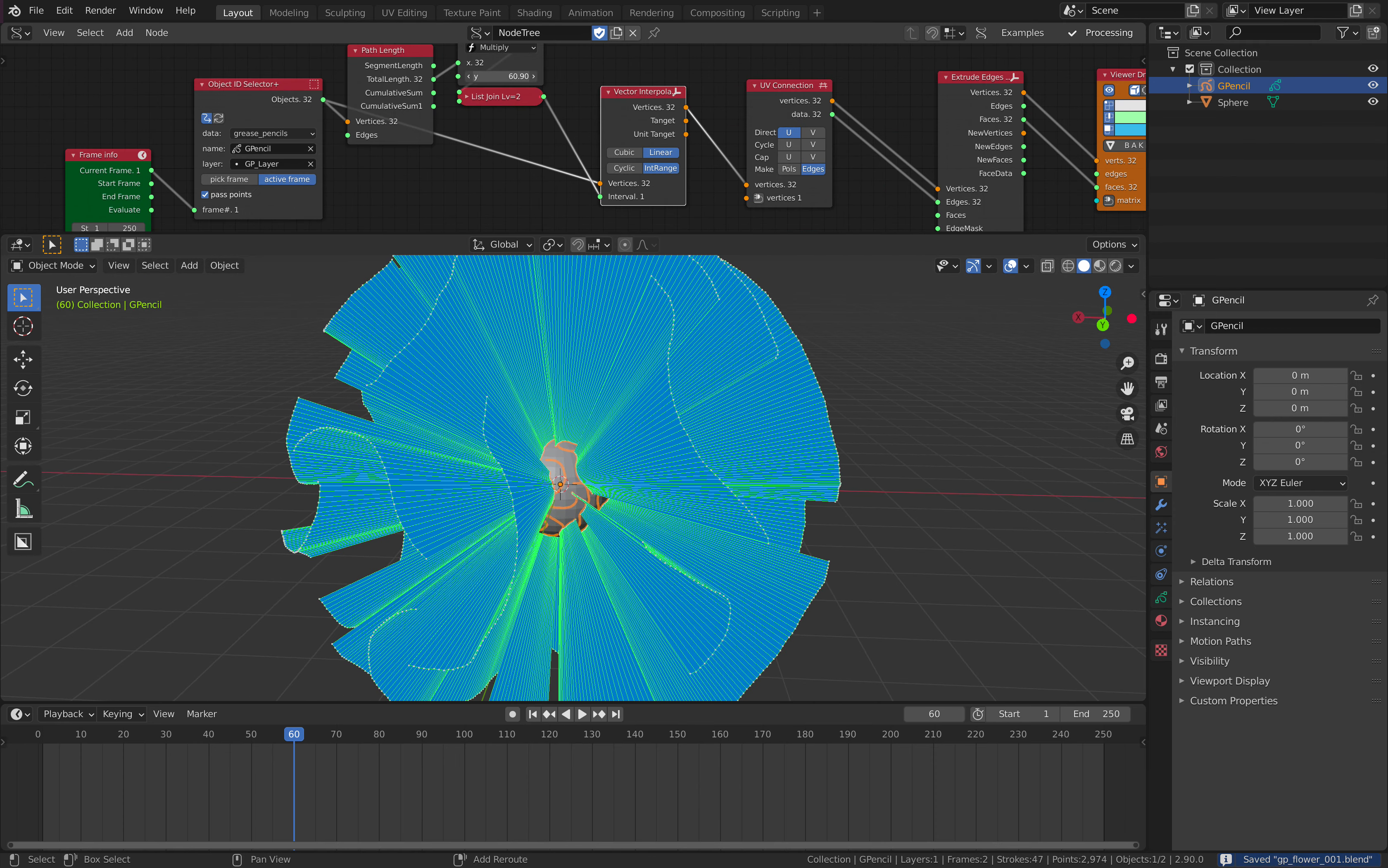
pyautogui.moveTo(503, 76); pyautogui.dragTo(285, 76)
pyautogui.click(1373, 102)
# - Enlarge the node editor and spread the Extrude Edges and Viewer Draw nodes farther away from UV Connection
pyautogui.moveTo(654, 232); pyautogui.dragTo(654, 361)
pyautogui.hscroll(5, 654, 173)
pyautogui.moveTo(855, 133); pyautogui.dragTo(1004, 123)
pyautogui.moveTo(655, 499); pyautogui.dragTo(650, 538, button='middle')
# - Insert a Vector Math node between the UV Connection vertices and Extrude Edges, and set it to Multiply Scalar
pyautogui.hotkey('shift', 'a')
pyautogui.click(620, 158)
pyautogui.write('ve')
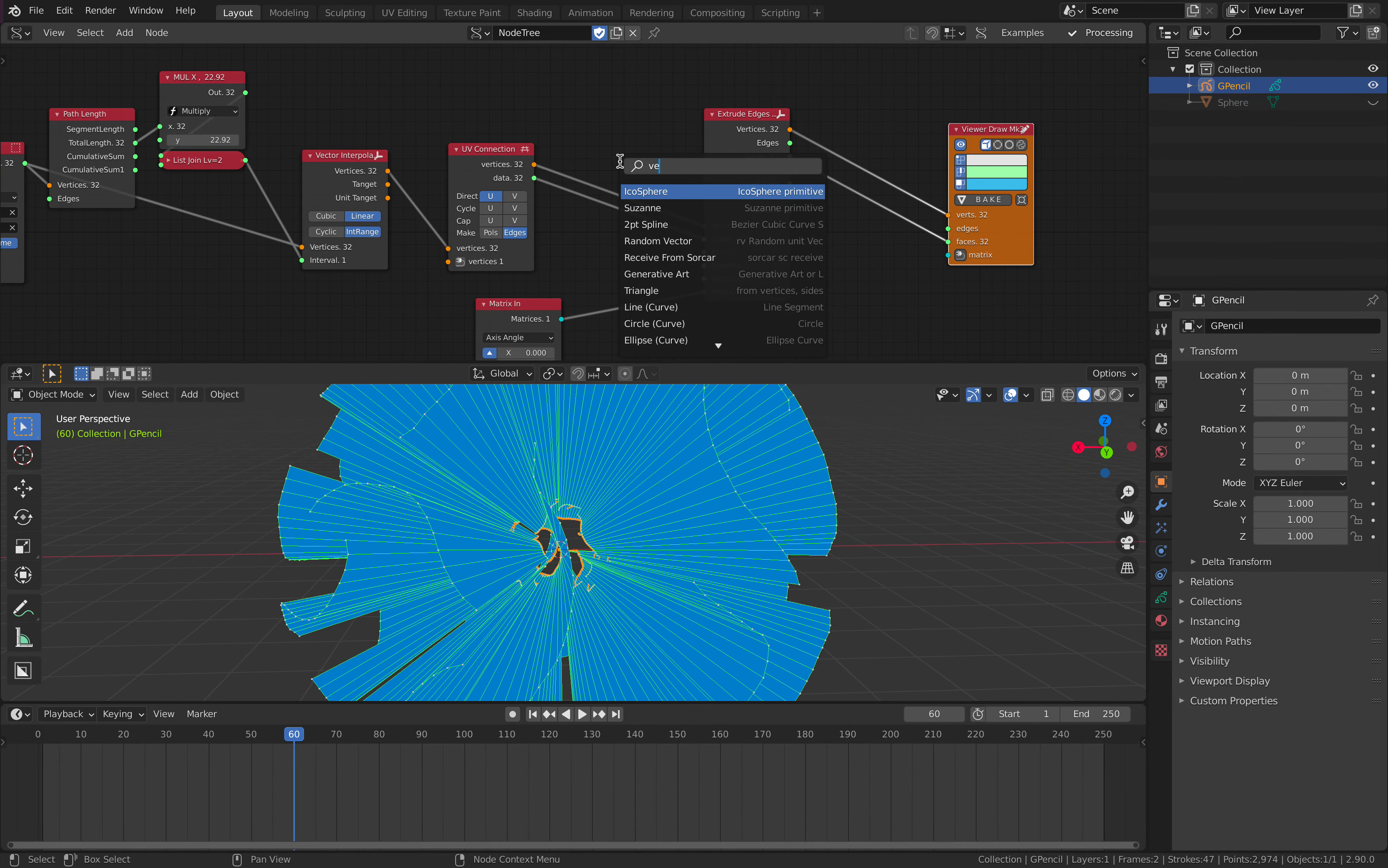
pyautogui.write('ctor math')
pyautogui.press('Return')
pyautogui.click(623, 169)
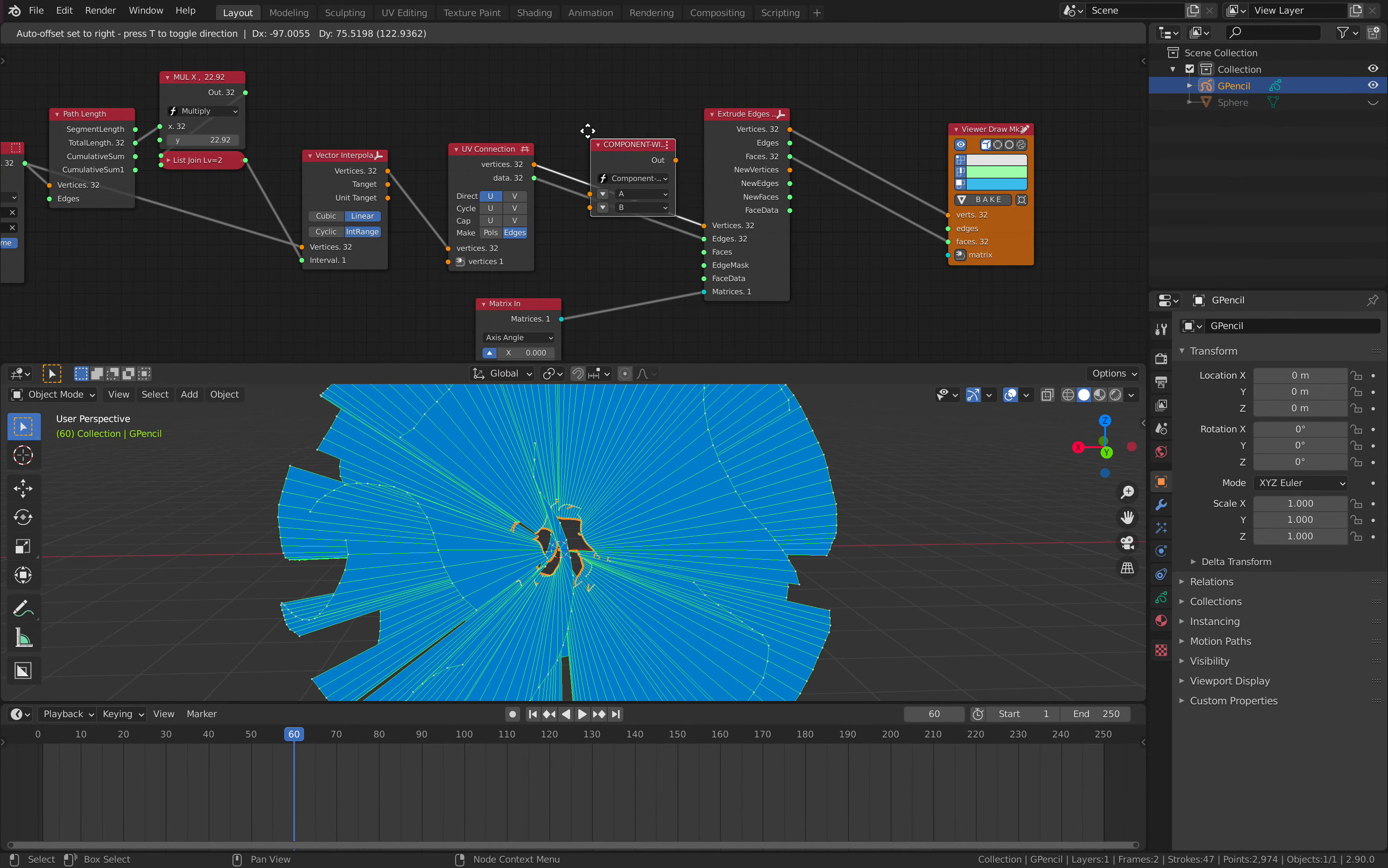
pyautogui.click(624, 163)
pyautogui.click(640, 323)
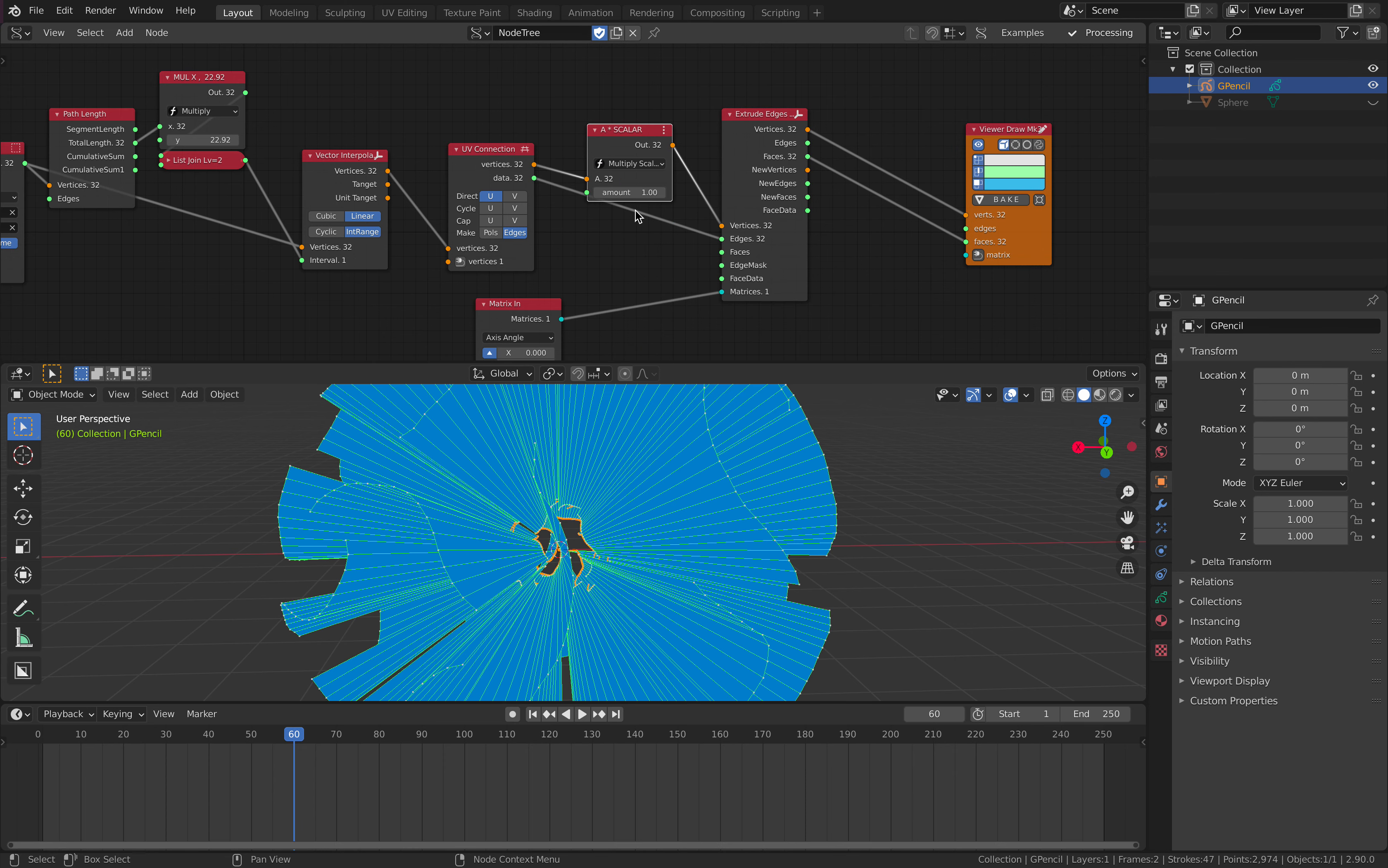
# - Set the Multiply Scalar amount to 0.08 and the Matrix In node's X, Y and Z scale to 11.212
pyautogui.click(631, 194)
pyautogui.write('0')
pyautogui.press('Return')
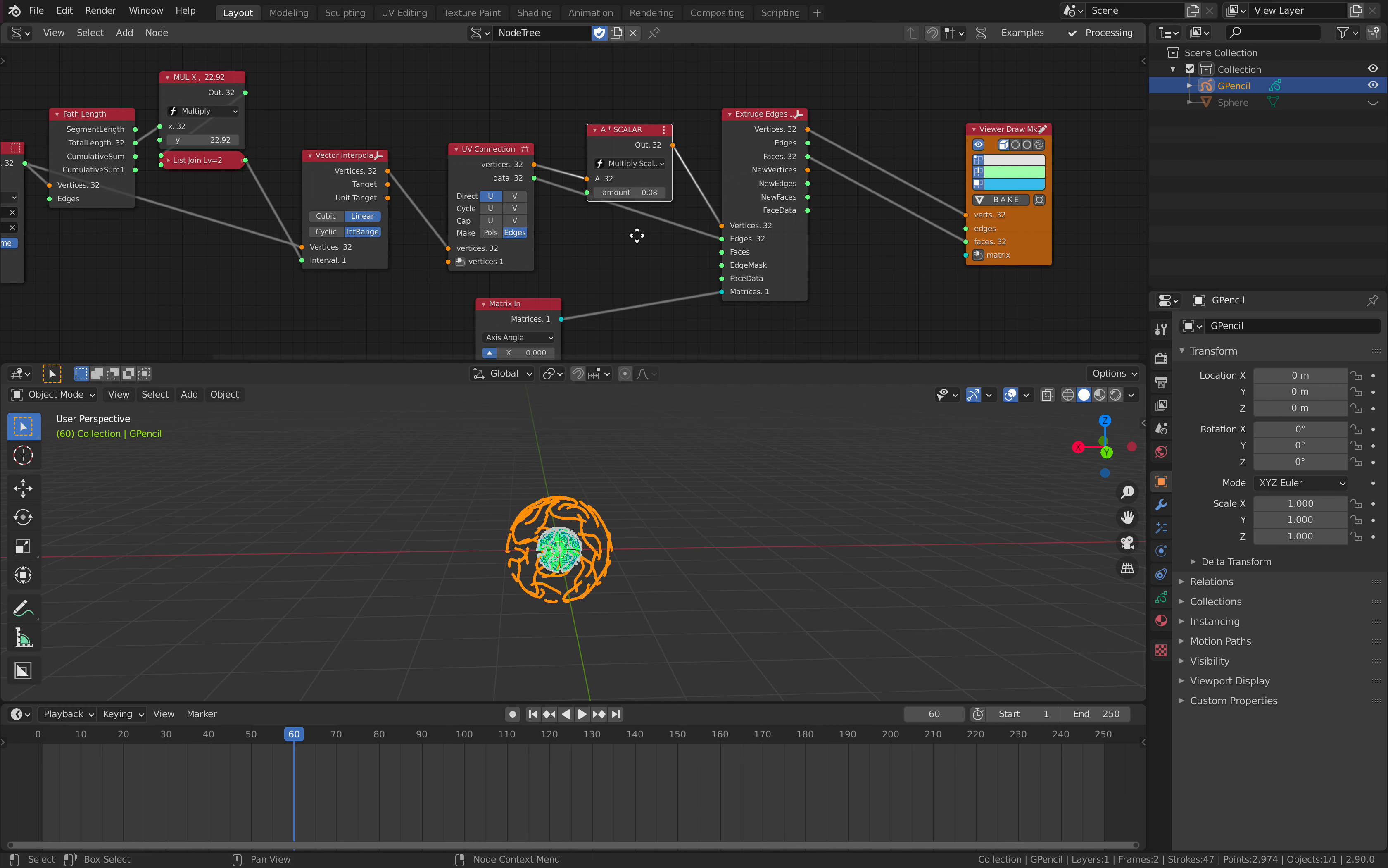
pyautogui.moveTo(635, 254); pyautogui.dragTo(665, 121, button='middle')
pyautogui.moveTo(557, 255); pyautogui.dragTo(608, 255)
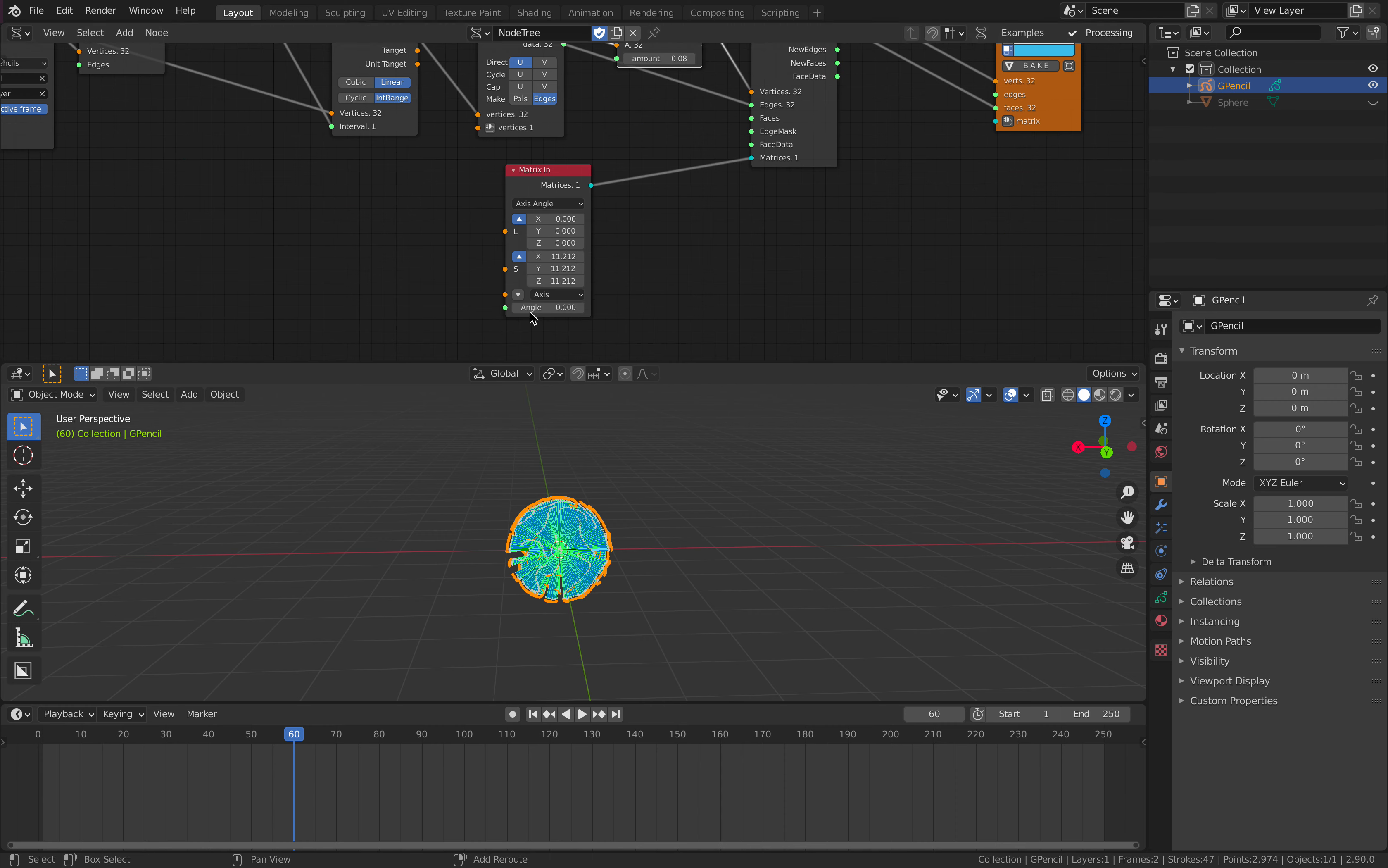
# - Hide the GPencil object in the viewport and save the file
pyautogui.moveTo(743, 511)
pyautogui.mouseDown(button='middle')
pyautogui.moveTo(660, 418)
pyautogui.moveTo(539, 491)
pyautogui.mouseUp(button='middle')
pyautogui.moveTo(881, 169)
pyautogui.mouseDown(button='middle')
pyautogui.moveTo(772, 207)
pyautogui.moveTo(620, 297)
pyautogui.mouseUp(button='middle')
pyautogui.click(1374, 86)
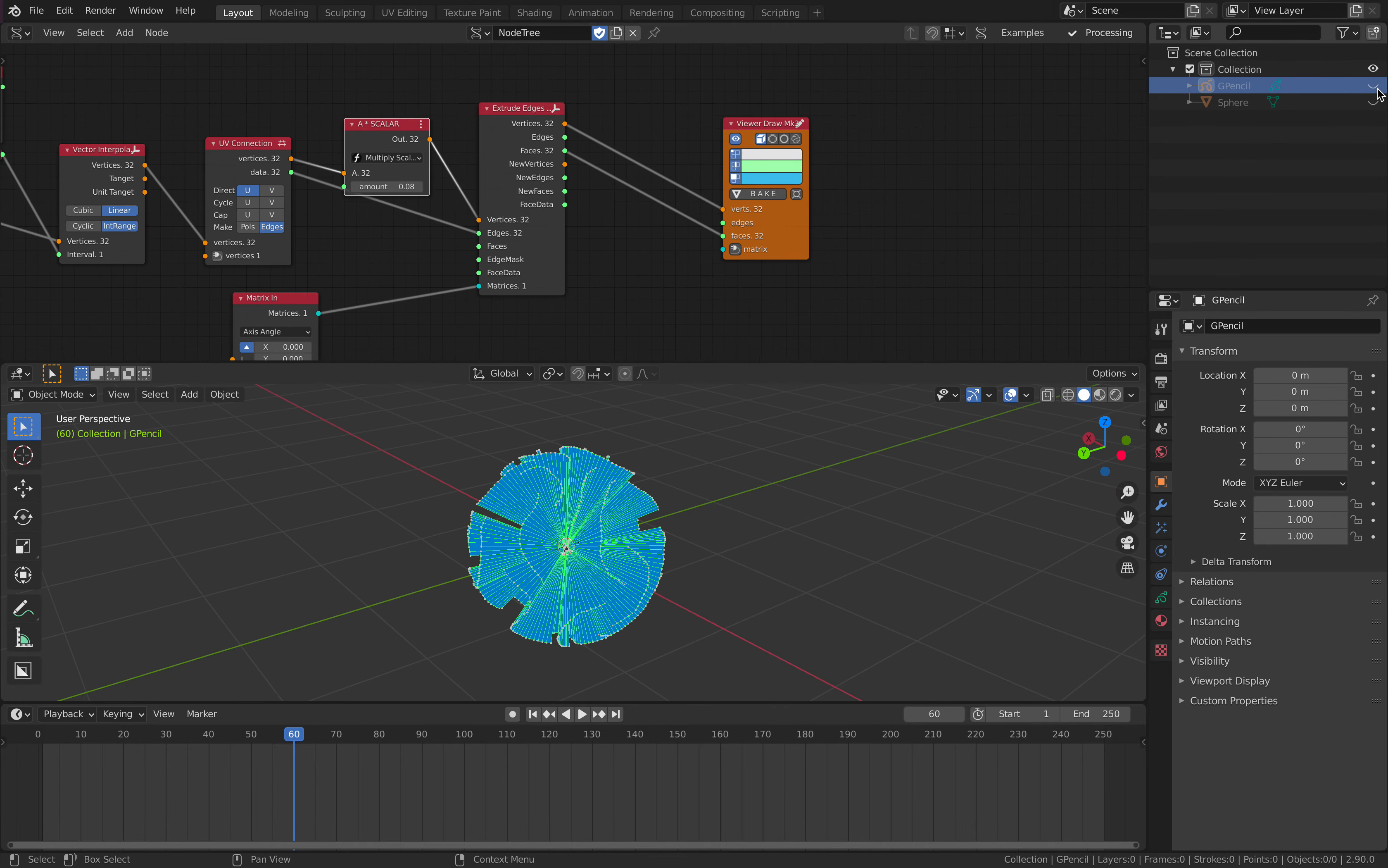
pyautogui.scroll(2, 907, 517)
pyautogui.keyDown('shift'); pyautogui.moveTo(907, 518); pyautogui.dragTo(946, 524, button='middle'); pyautogui.keyUp('shift')
pyautogui.hotkey('ctrl', 's')
# - Move the Viewer Draw node closer to Extrude Edges to free space beside it
pyautogui.click(867, 292)
pyautogui.moveTo(805, 231); pyautogui.dragTo(801, 231, button='middle')
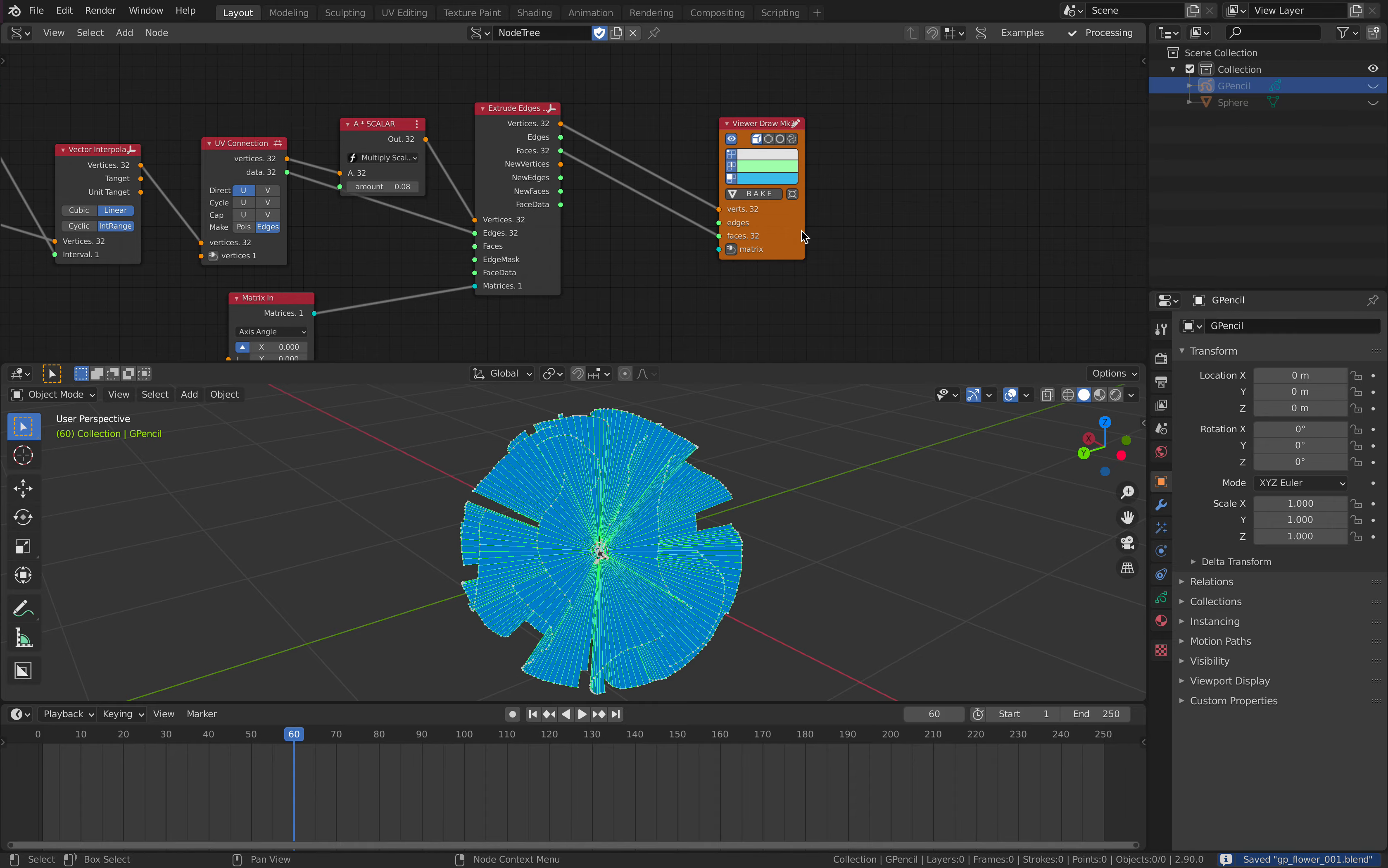
pyautogui.moveTo(801, 231); pyautogui.dragTo(754, 173)
pyautogui.moveTo(832, 488)
pyautogui.mouseDown(button='middle')
pyautogui.moveTo(902, 428)
pyautogui.moveTo(982, 486)
pyautogui.moveTo(742, 532)
pyautogui.moveTo(802, 217)
pyautogui.moveTo(683, 232)
pyautogui.mouseUp(button='middle')
# - Add a Mesh viewer node beyond the Viewer Draw node and enable its Merge option
pyautogui.hotkey('shift', 'a')
pyautogui.click(748, 130)
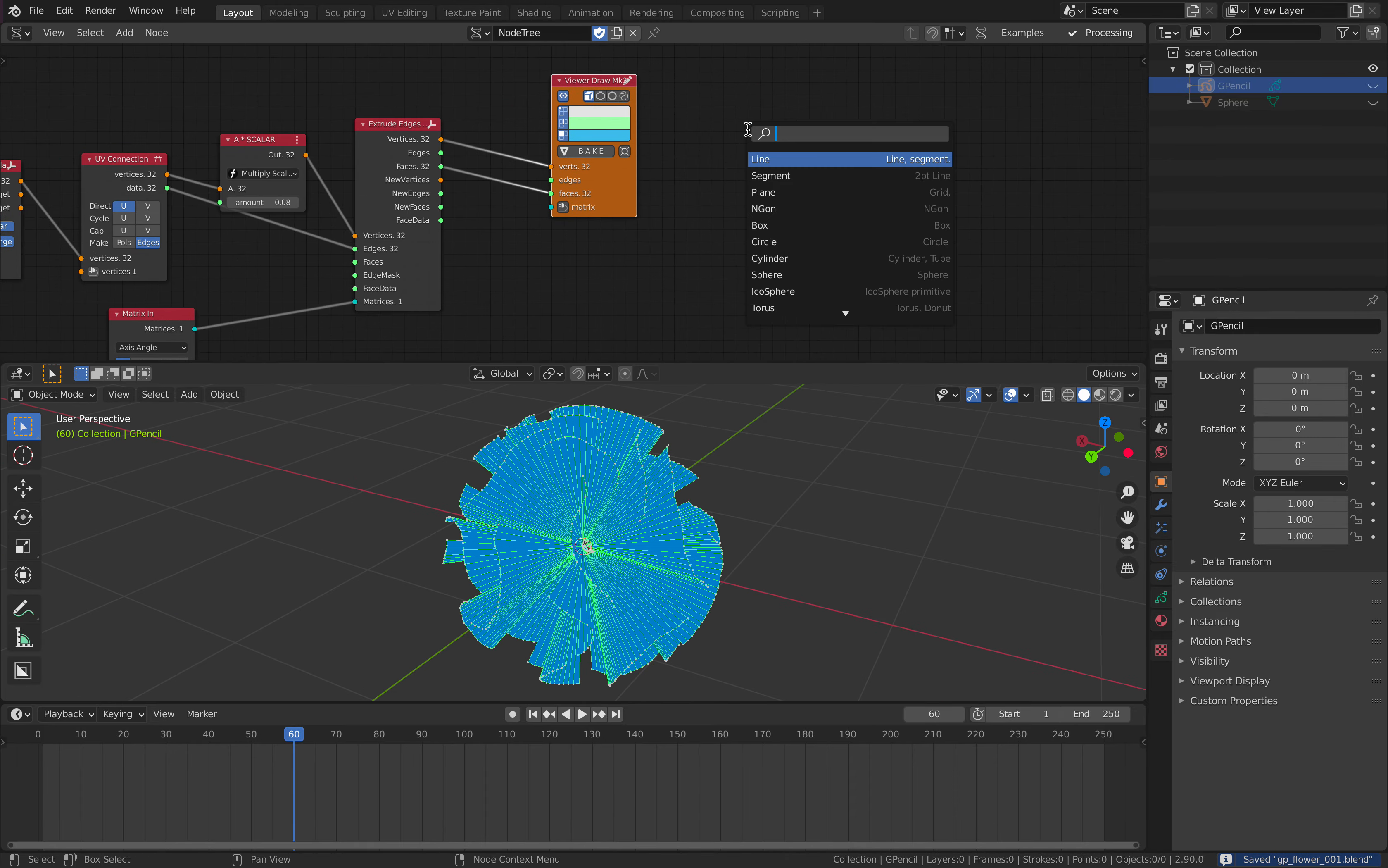
pyautogui.write('bmes')
pyautogui.press('BackSpace')
pyautogui.press('BackSpace')
pyautogui.press('BackSpace')
pyautogui.press('BackSpace')
pyautogui.write('mesh vi')
pyautogui.press('Return')
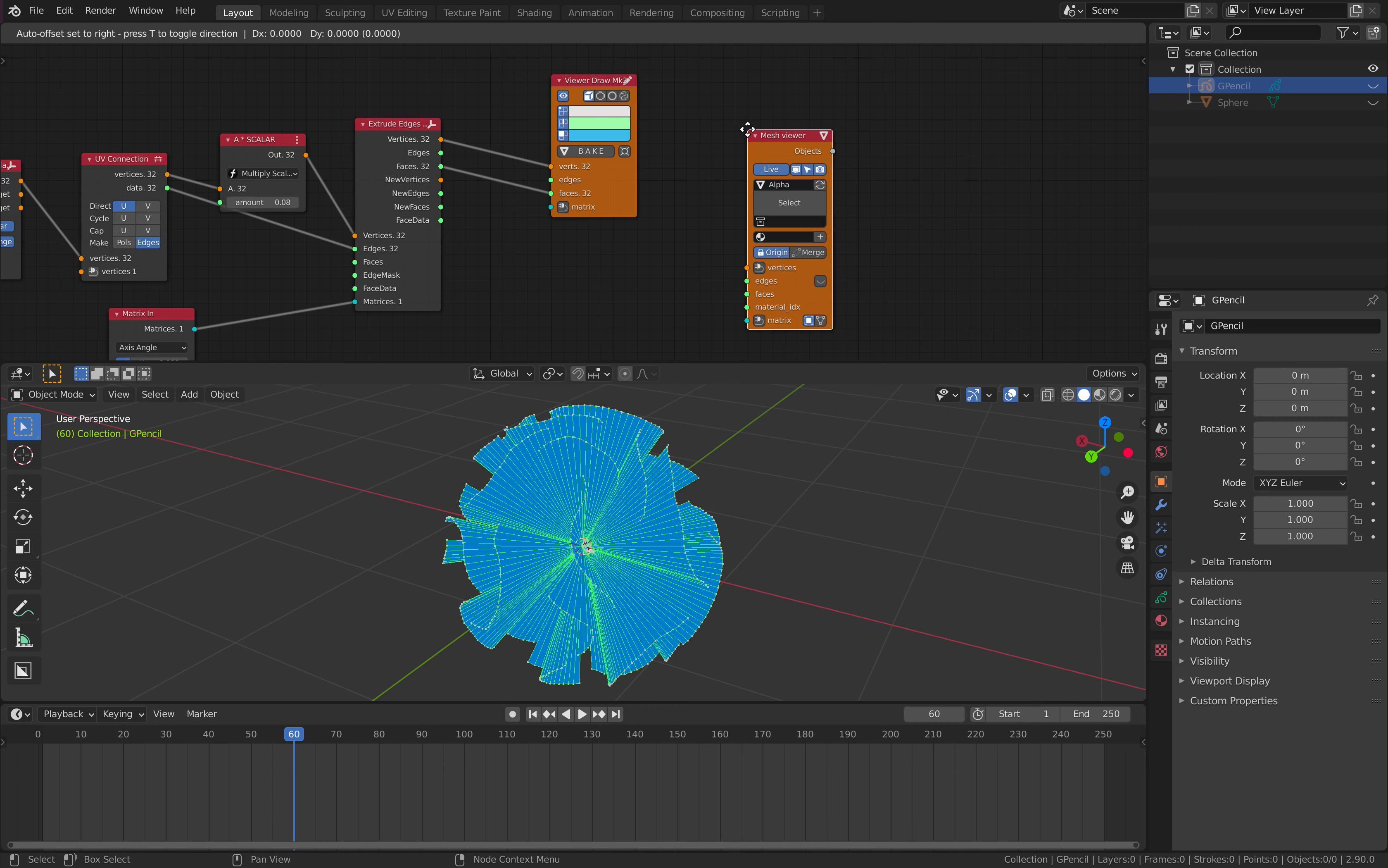
pyautogui.click(750, 95)
pyautogui.click(826, 217)
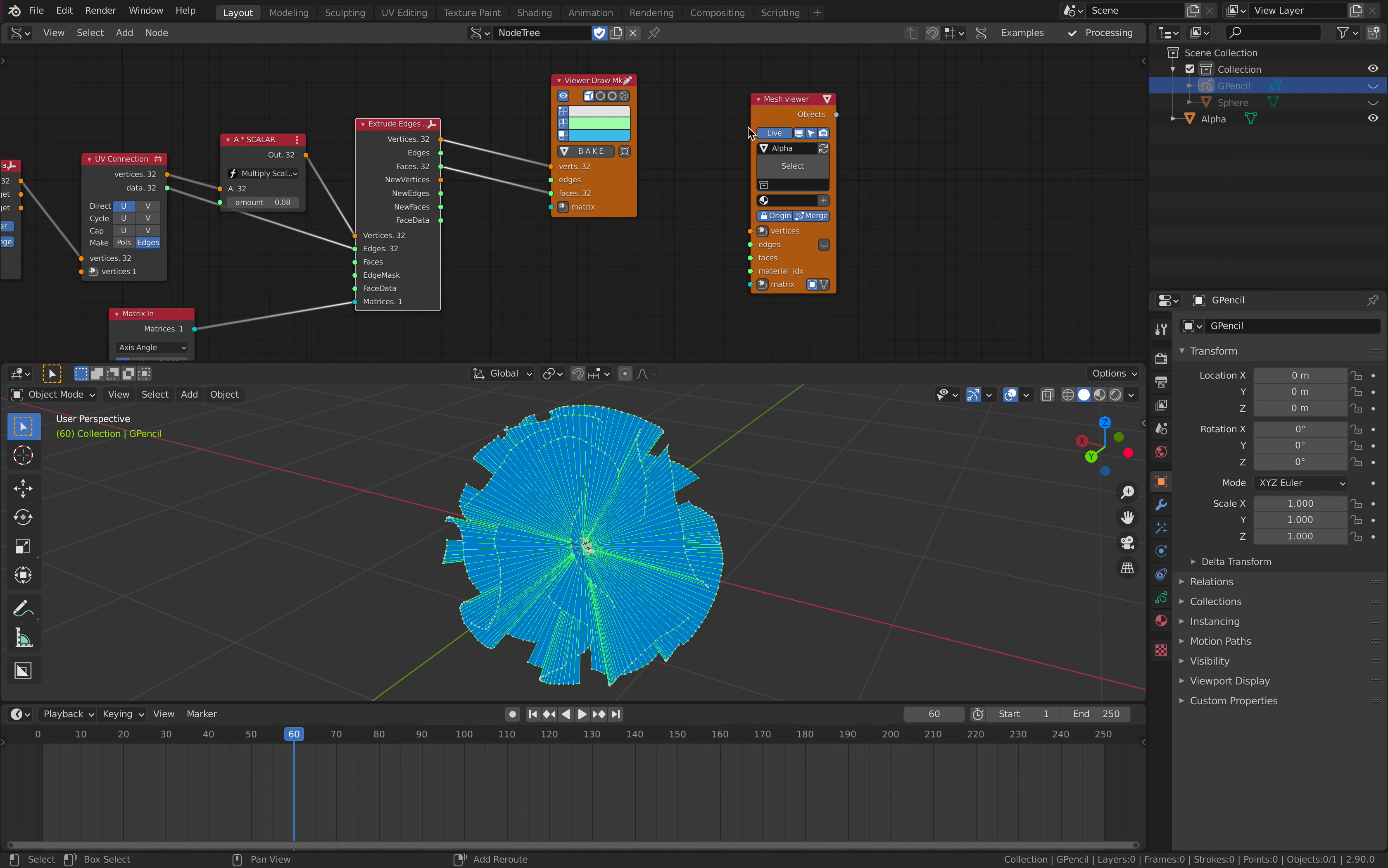
# - Connect Extrude Edges' vertices, edges and faces to the Mesh viewer, and turn off the Viewer Draw display
pyautogui.press('f')
pyautogui.moveTo(610, 586); pyautogui.dragTo(658, 548, button='middle')
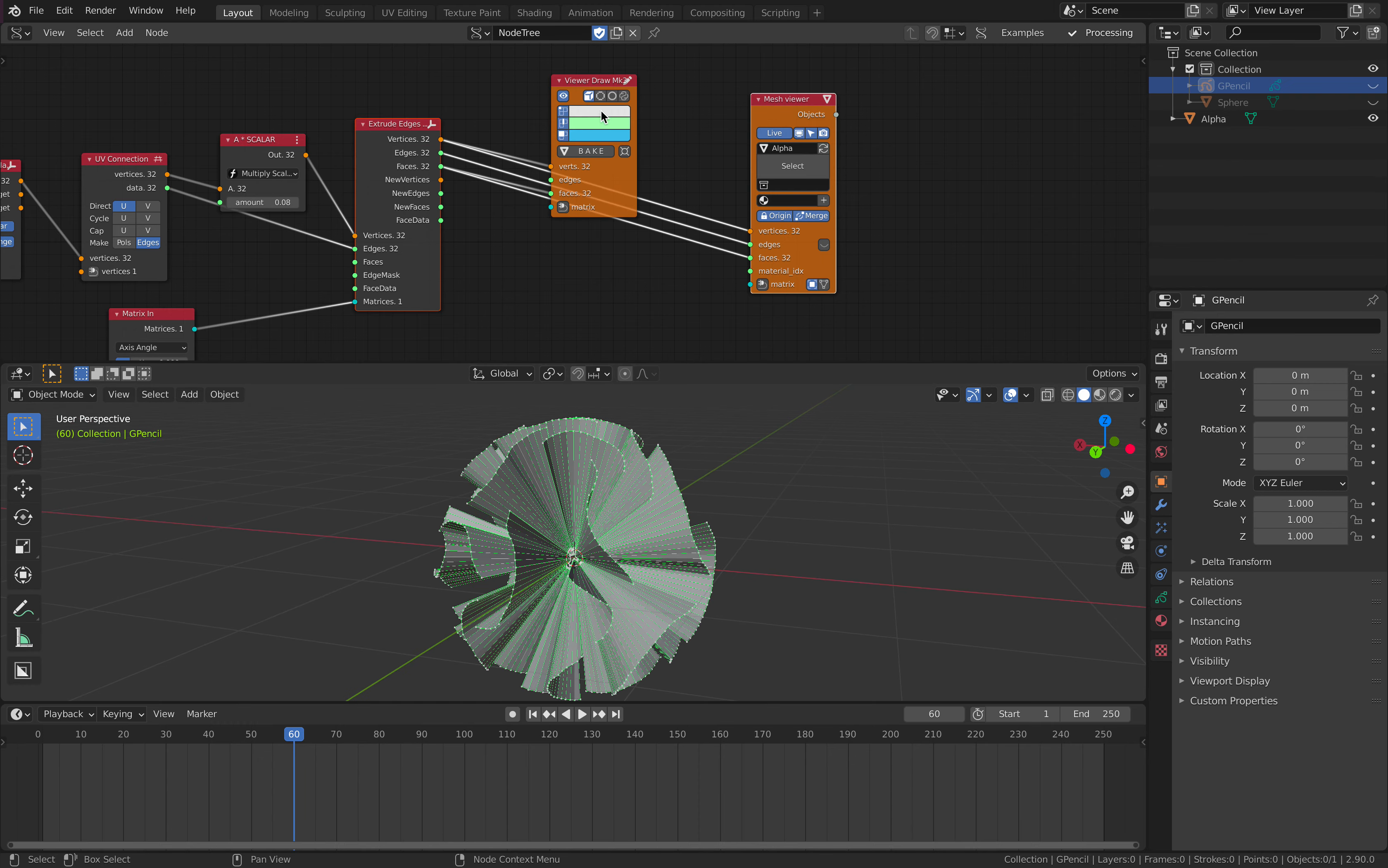
pyautogui.click(564, 96)
# - Add a Solidify modifier to the Alpha mesh with a 0.106 m thickness and an offset of 0.5
pyautogui.click(665, 532)
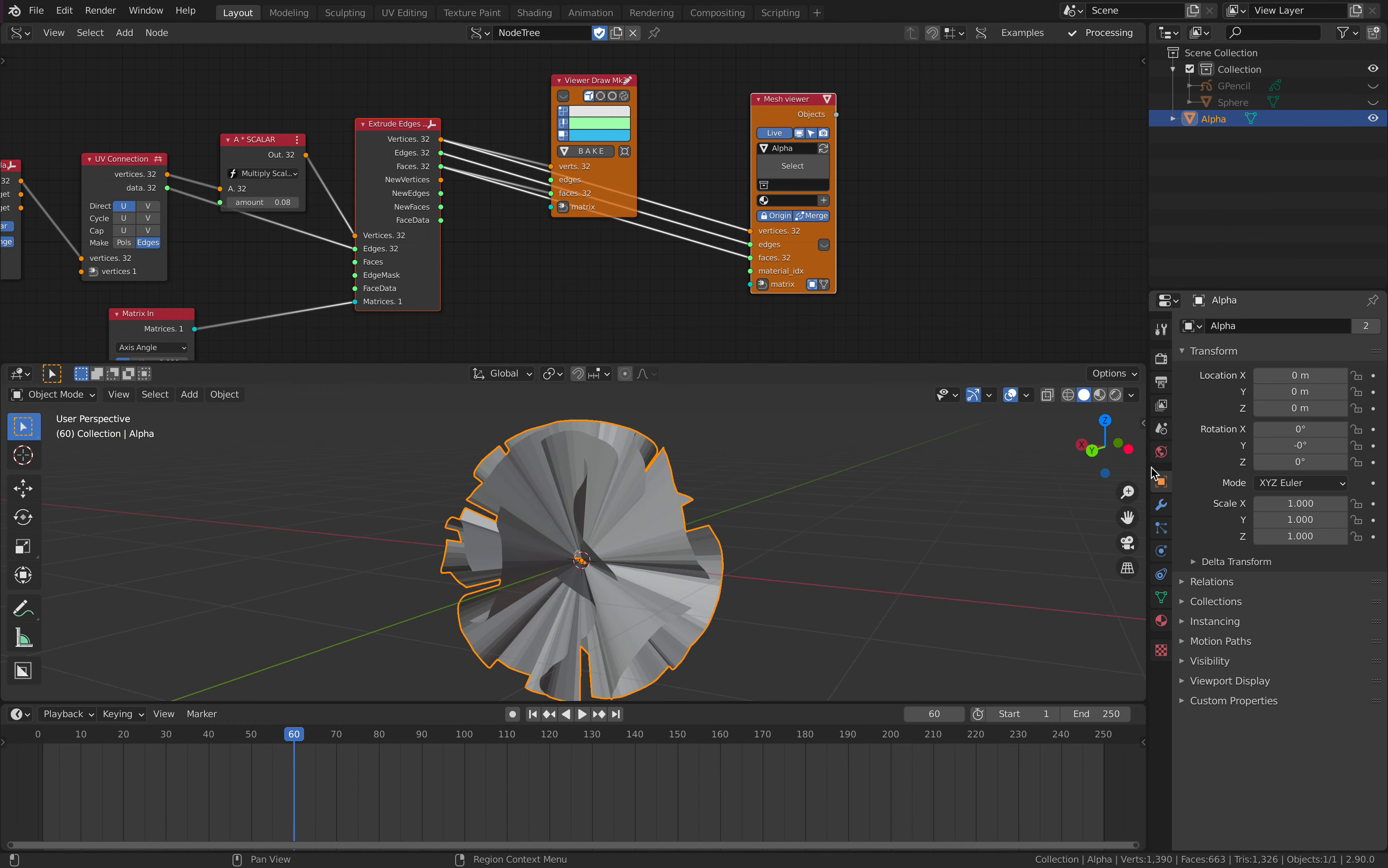
pyautogui.click(1162, 505)
pyautogui.click(1262, 326)
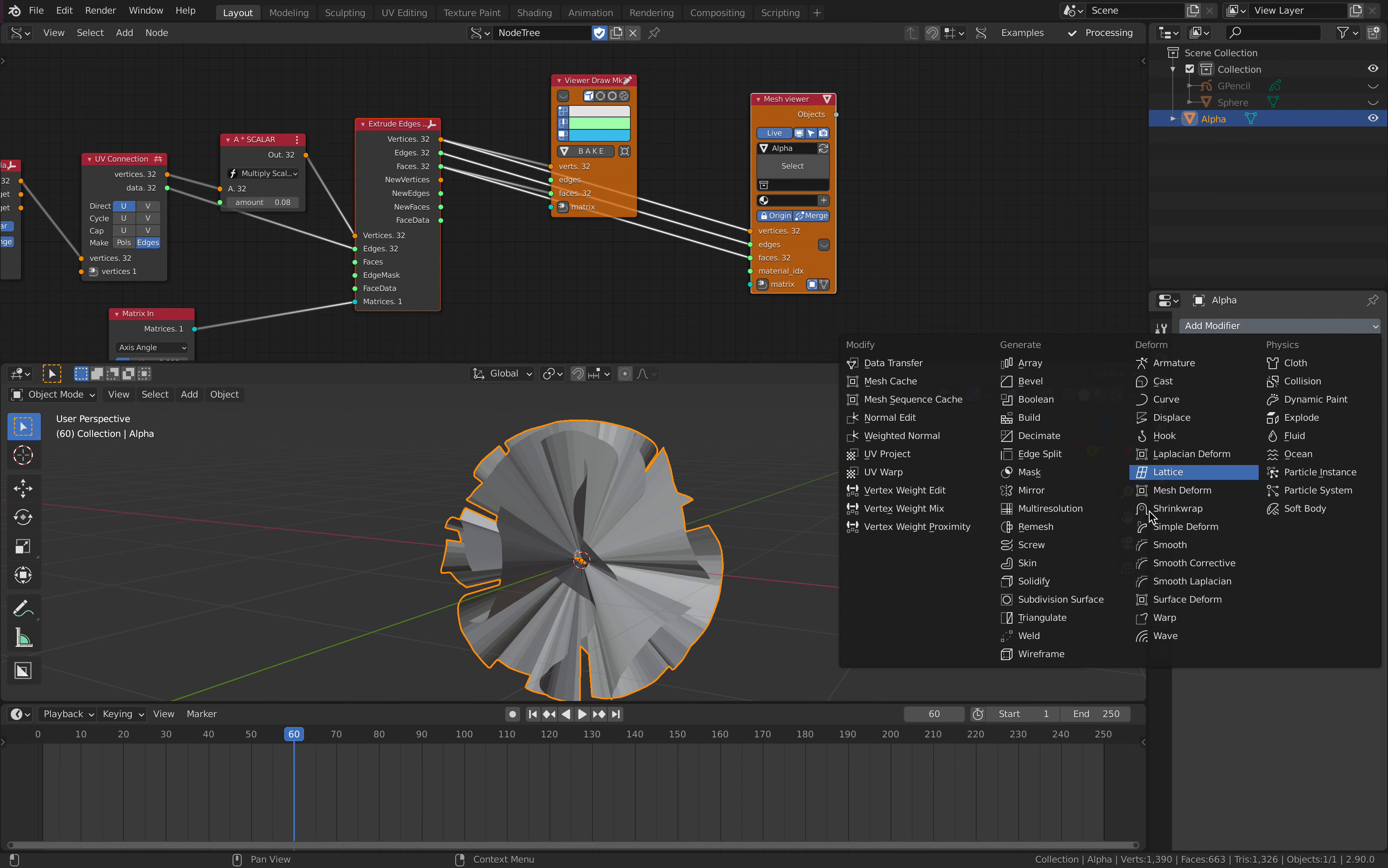
pyautogui.click(1090, 576)
pyautogui.moveTo(1288, 407); pyautogui.dragTo(1320, 421)
pyautogui.click(1309, 419)
pyautogui.write('0.5')
pyautogui.press('Return')
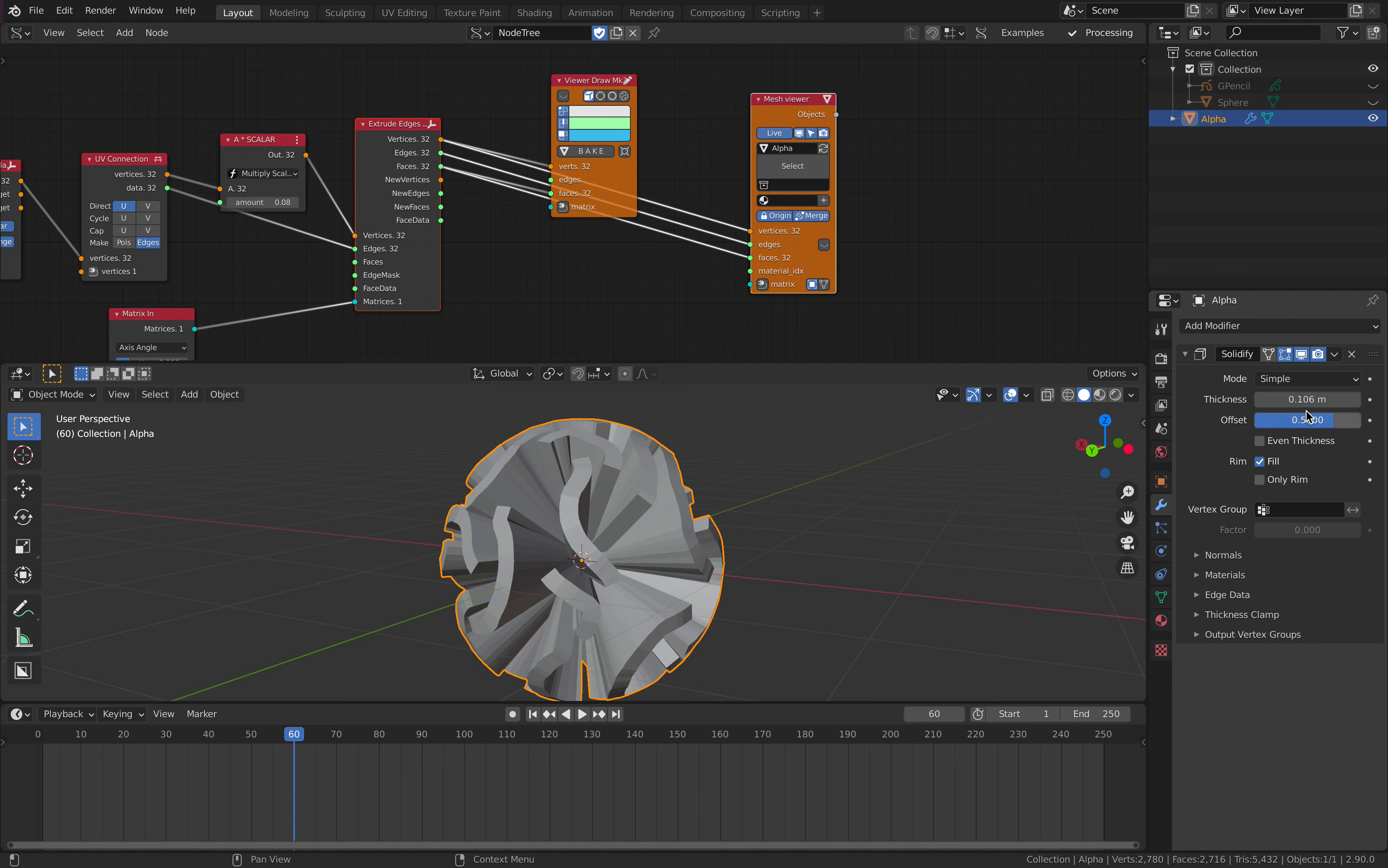
# - Set the Solidify thickness to 0.236 m and the offset to 0.12
pyautogui.moveTo(1301, 398)
pyautogui.mouseDown()
pyautogui.moveTo(1353, 399)
pyautogui.moveTo(1301, 399)
pyautogui.mouseUp()
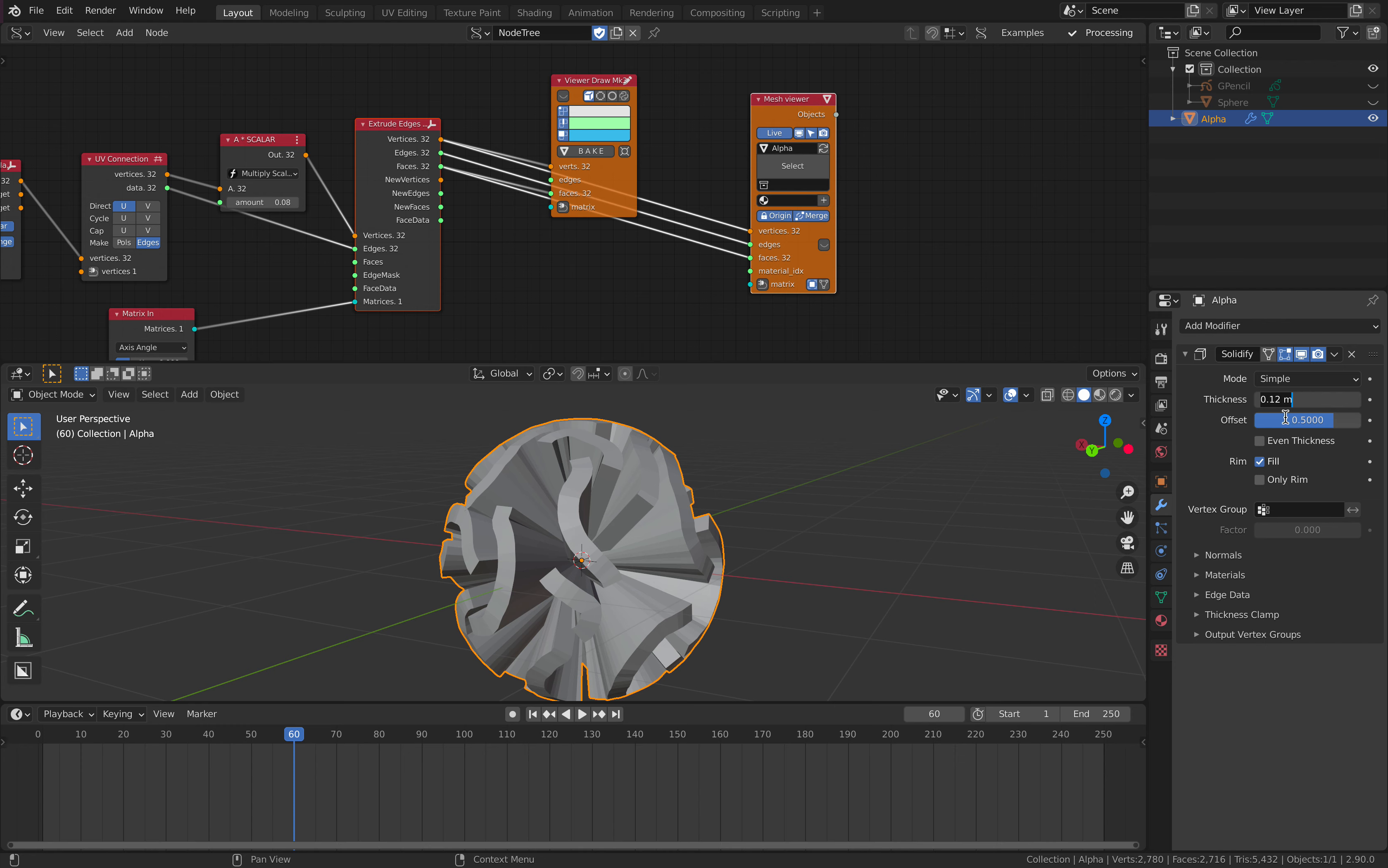
pyautogui.moveTo(1301, 399)
pyautogui.mouseDown()
pyautogui.moveTo(1319, 398)
pyautogui.moveTo(1294, 398)
pyautogui.mouseUp()
pyautogui.click(1294, 399)
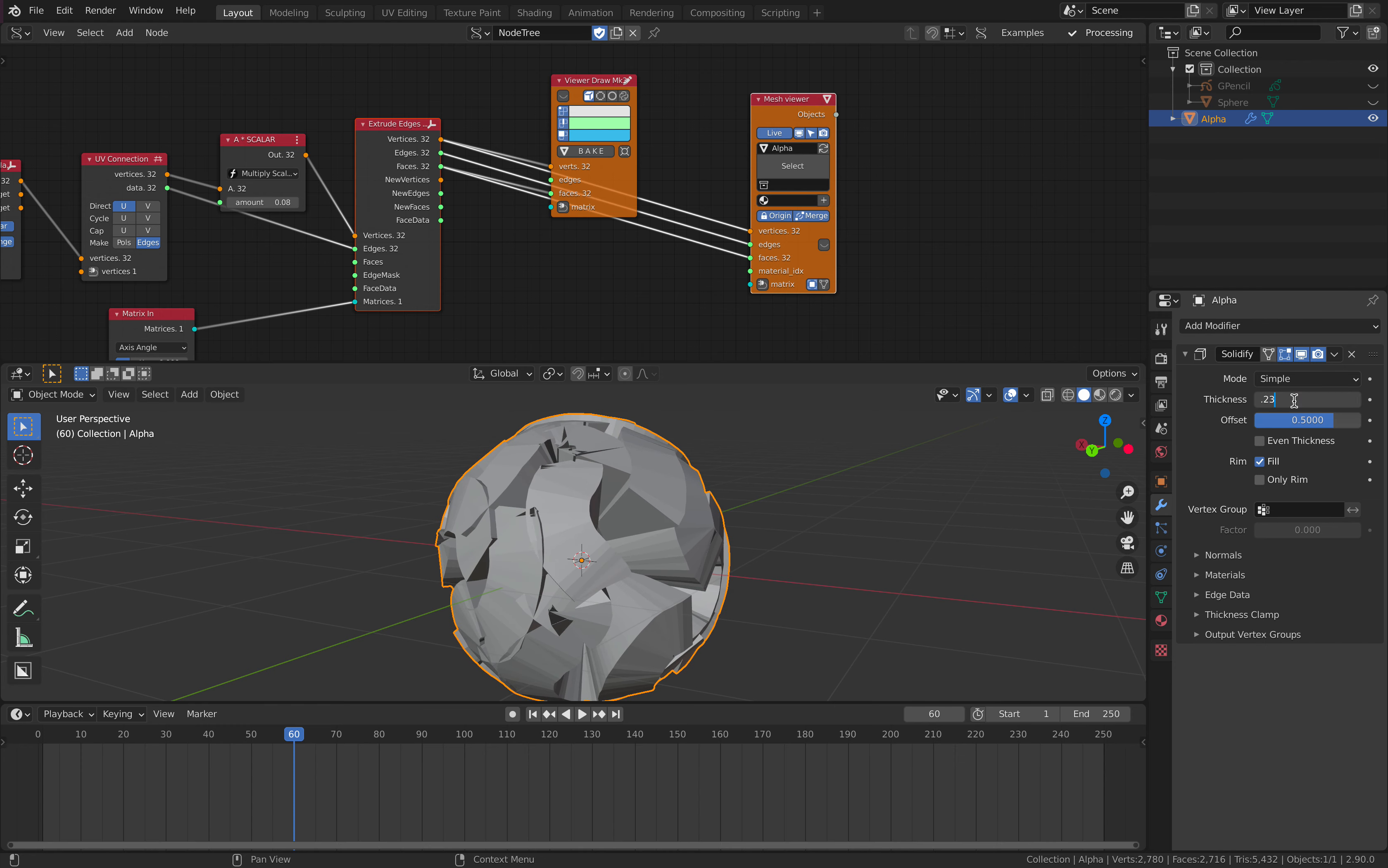
pyautogui.press('Return')
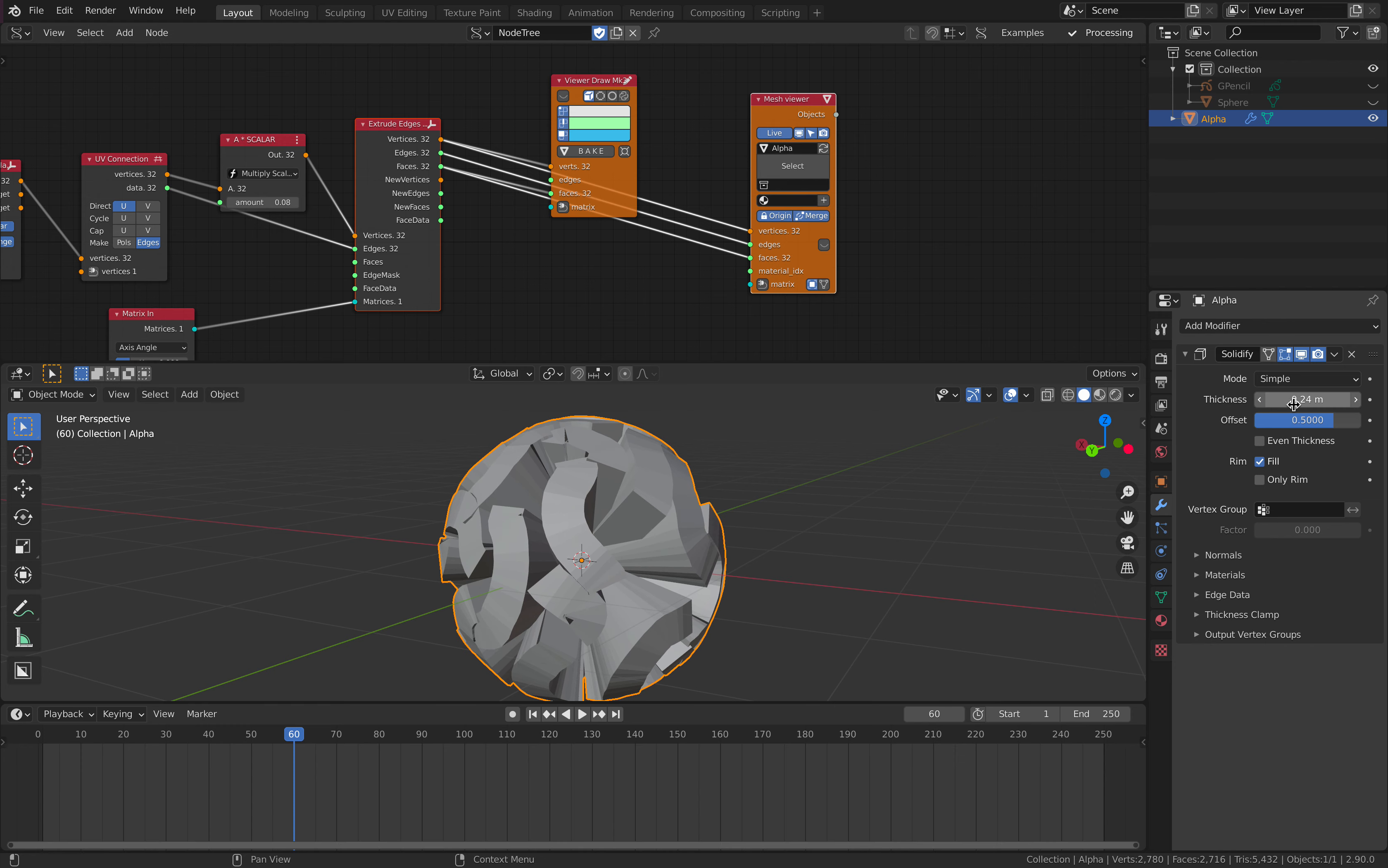
pyautogui.press('Return')
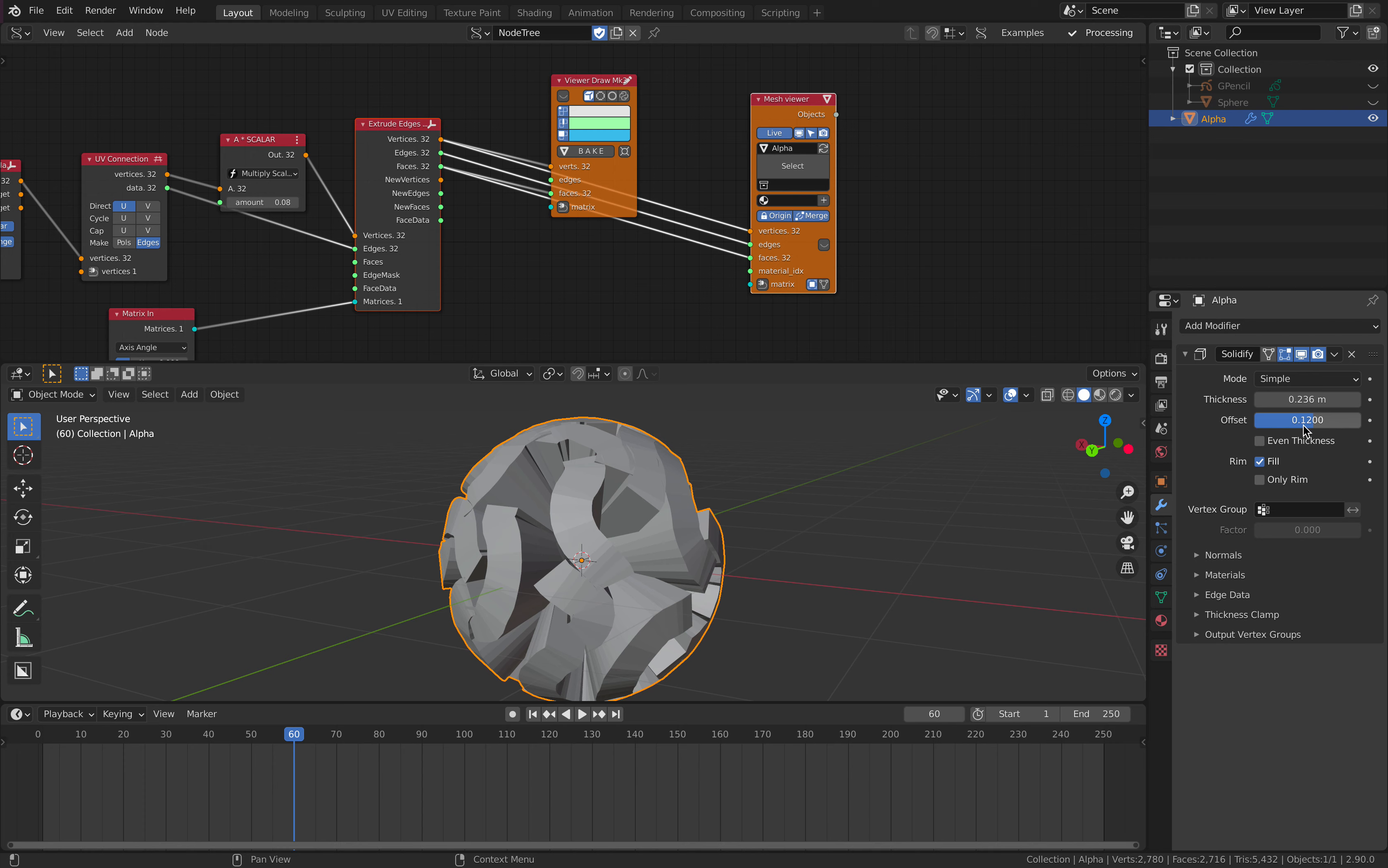
pyautogui.click(1273, 443)
# - Add a level 2 Subdivision Surface to Alpha, shade it smooth, and check the flower in a full-screen viewport
pyautogui.moveTo(734, 571); pyautogui.dragTo(672, 540, button='middle')
pyautogui.click(55, 394)
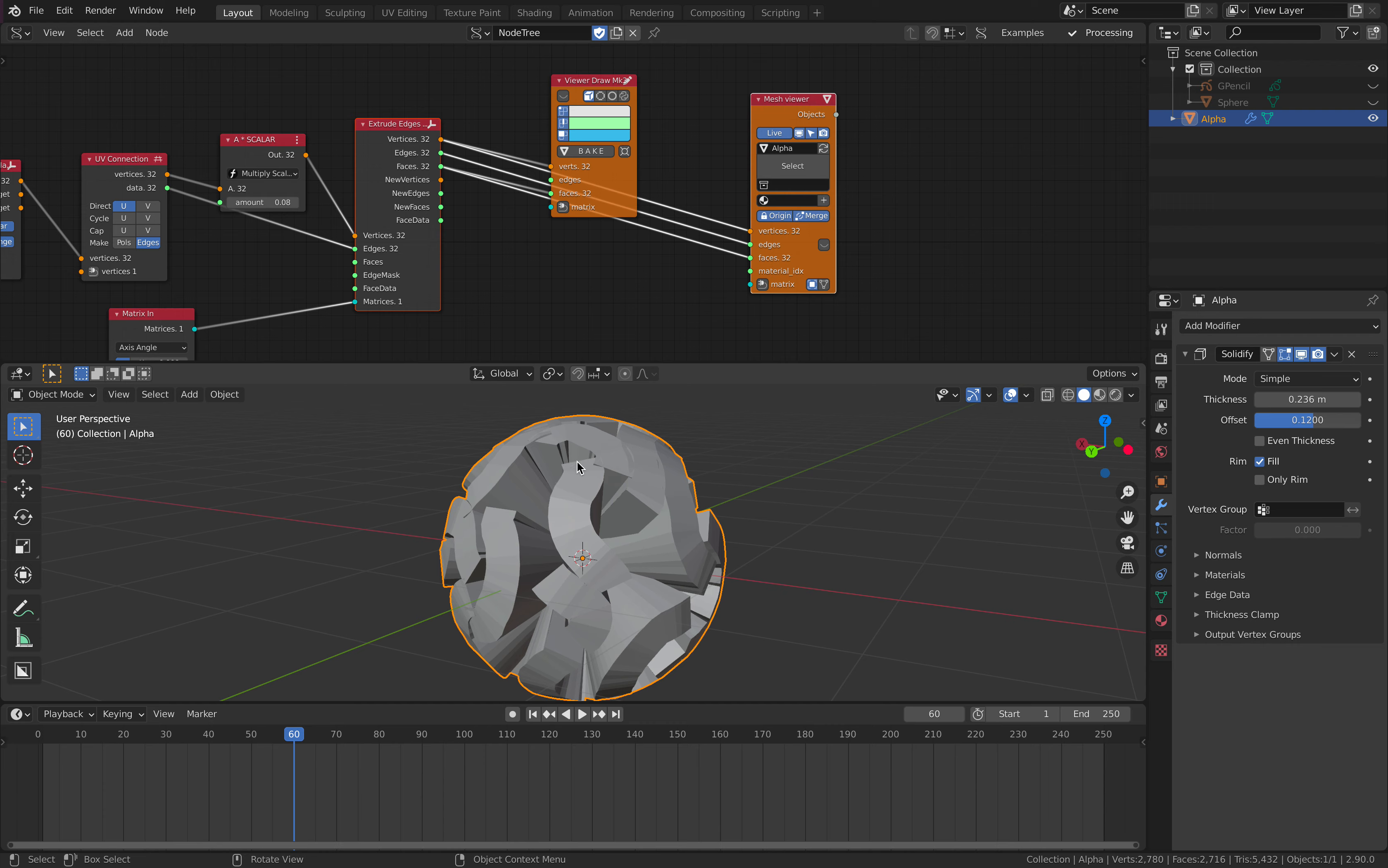
pyautogui.hotkey('ctrl', '2')
pyautogui.moveTo(636, 487); pyautogui.dragTo(546, 503, button='middle')
pyautogui.rightClick(656, 493)
pyautogui.click(656, 493)
pyautogui.hotkey('ctrl', 'alt', 'space')
pyautogui.scroll(1, 871, 492)
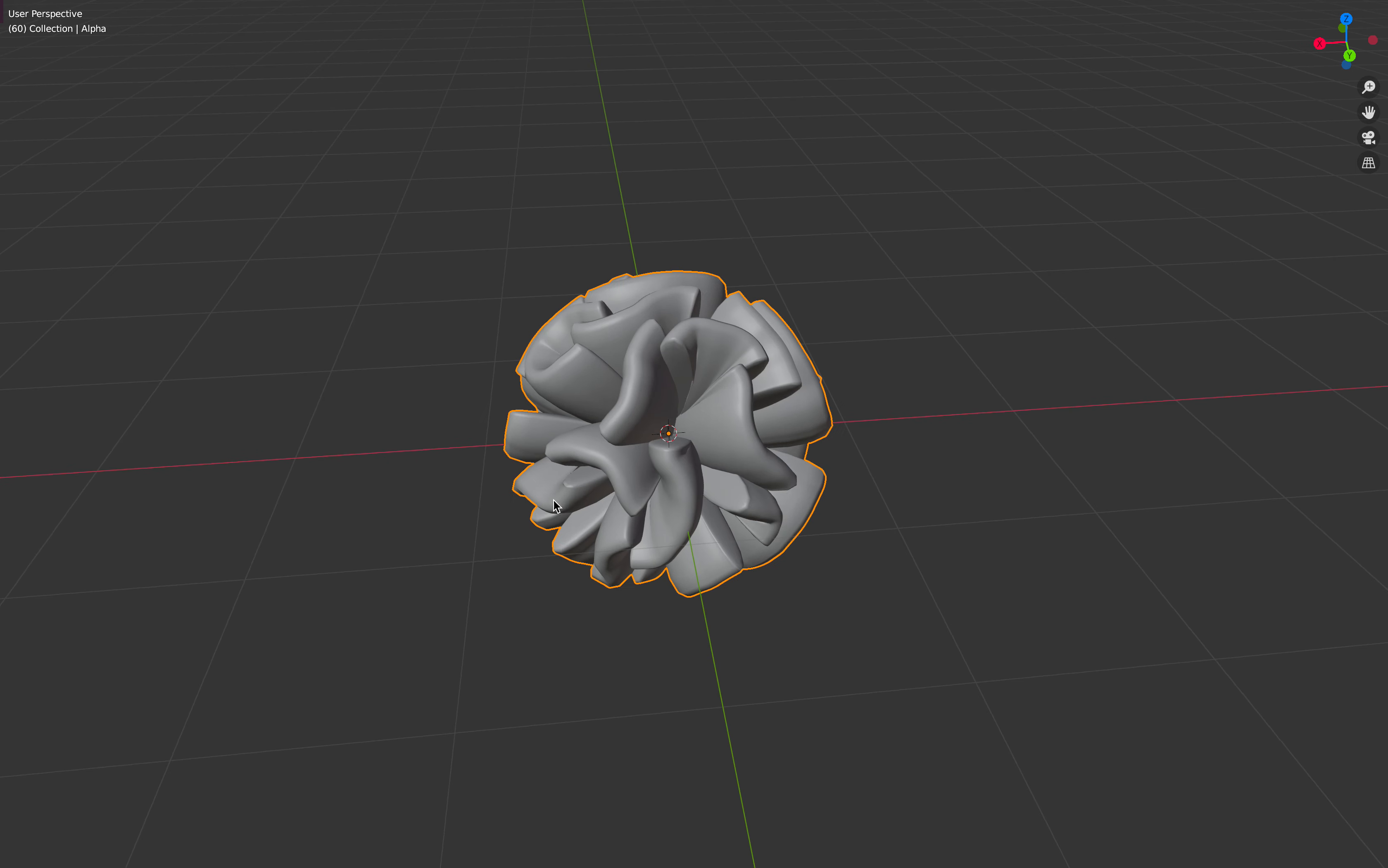
pyautogui.hotkey('ctrl', 'alt', 'space')
# - Rename the node tree as SV_GP_Flower and save the file
pyautogui.scroll(-4, 648, 270)
pyautogui.scroll(1, 713, 222)
pyautogui.moveTo(660, 476); pyautogui.dragTo(597, 395, button='middle')
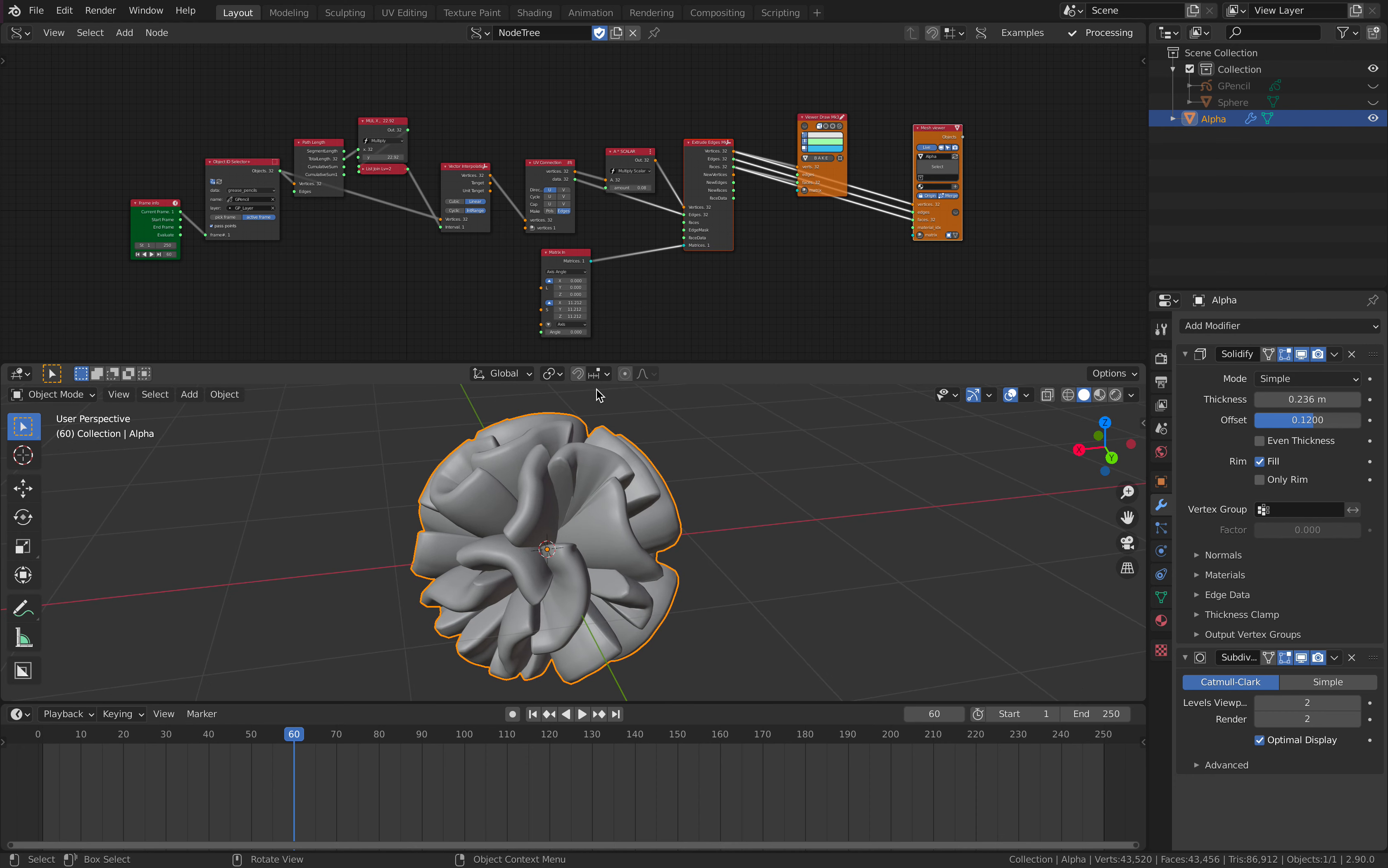
pyautogui.moveTo(667, 223); pyautogui.dragTo(704, 191, button='middle')
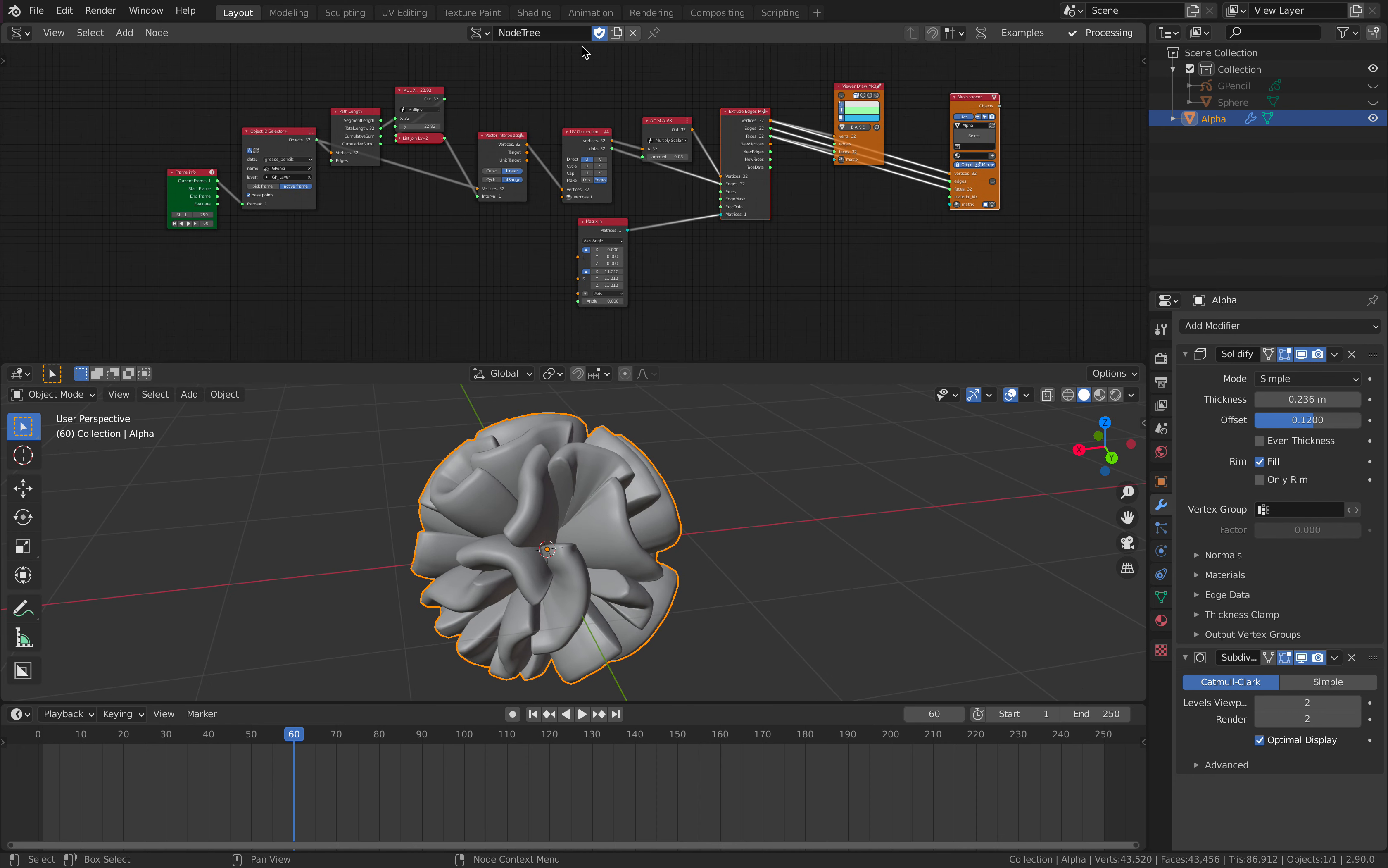
pyautogui.click(564, 31)
pyautogui.write('GP_Flower')
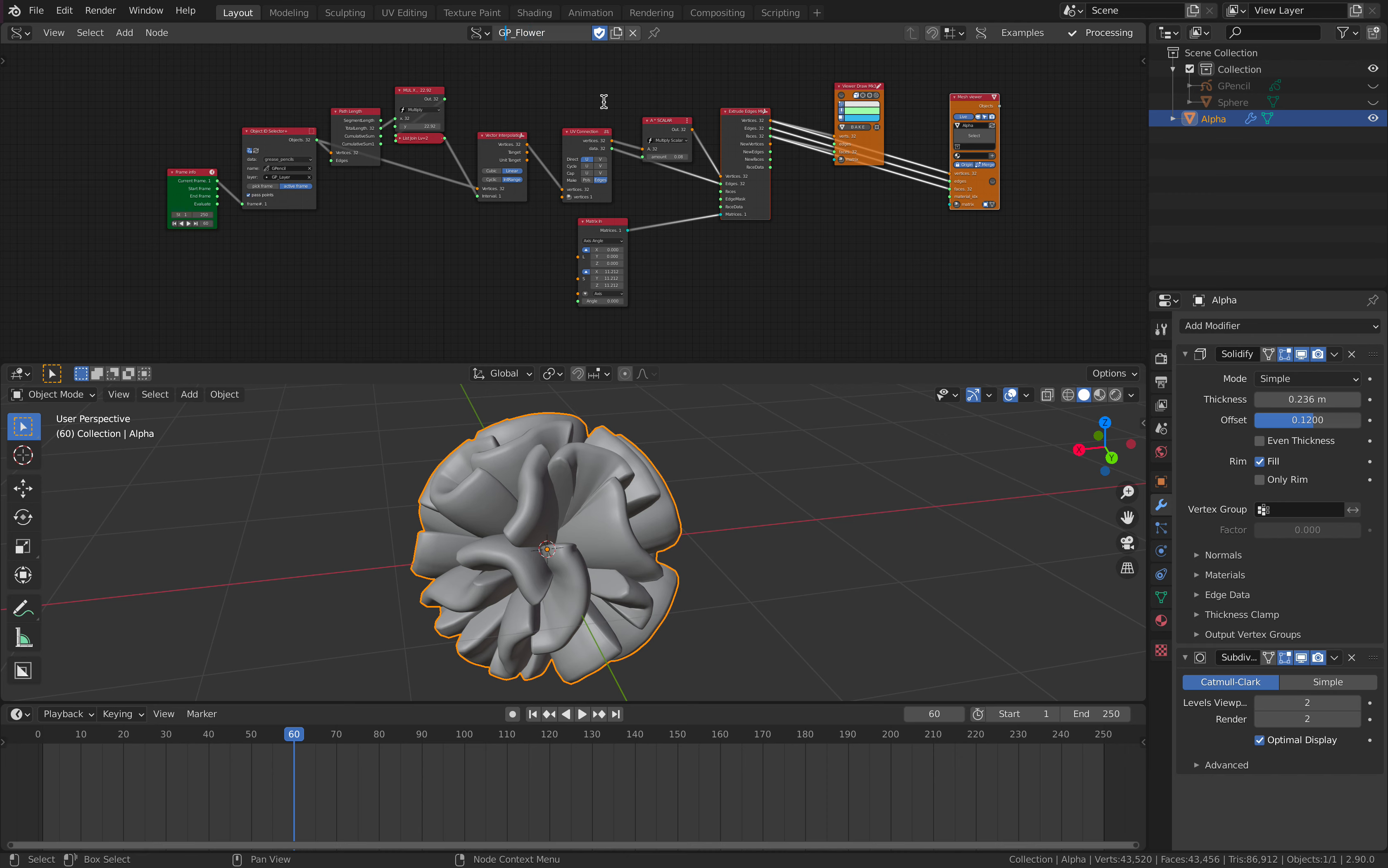
pyautogui.press('Home')
pyautogui.write('SV_')
pyautogui.press('Return')
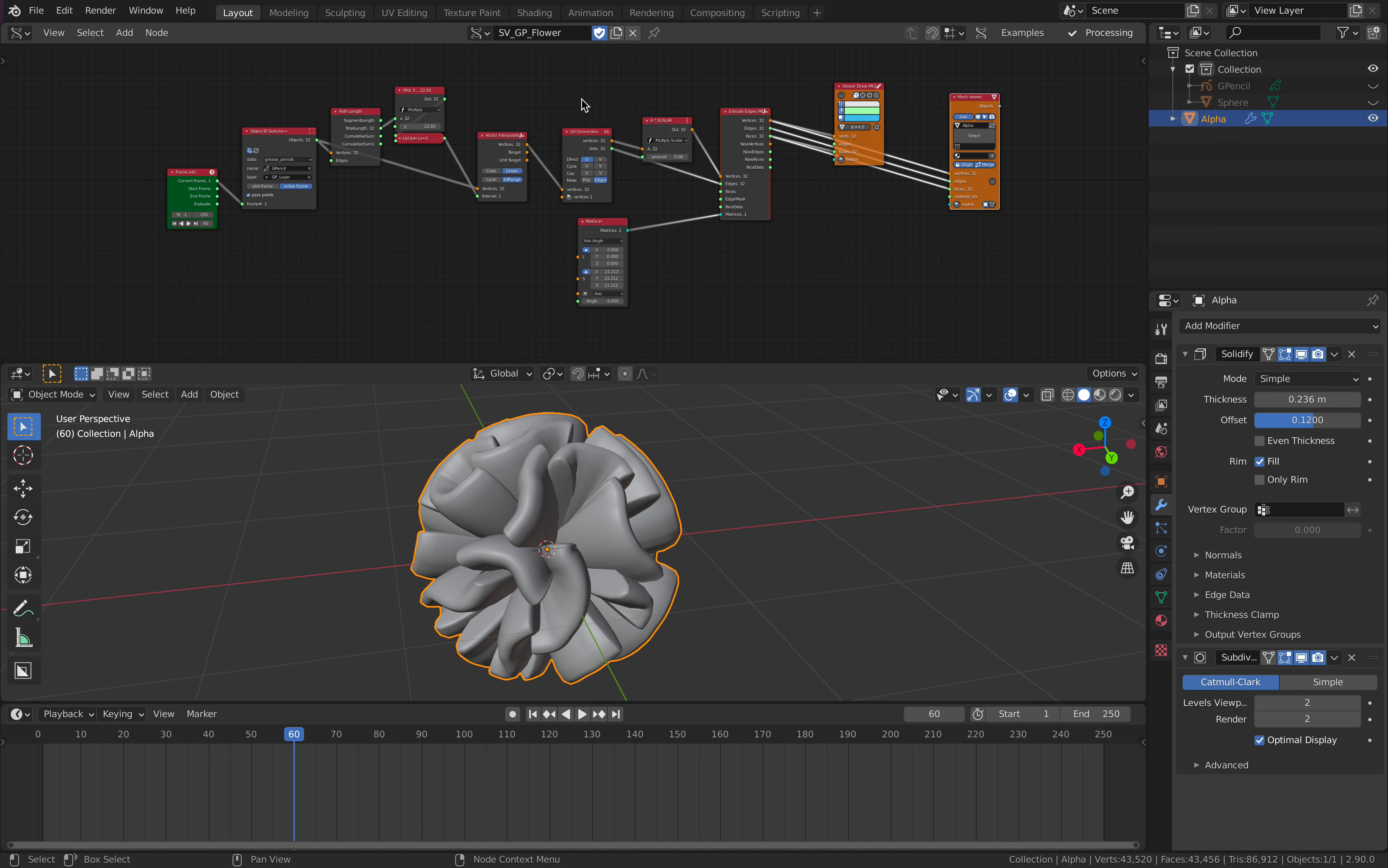
pyautogui.hotkey('ctrl', 's')
pyautogui.moveTo(764, 460); pyautogui.dragTo(707, 462, button='middle')
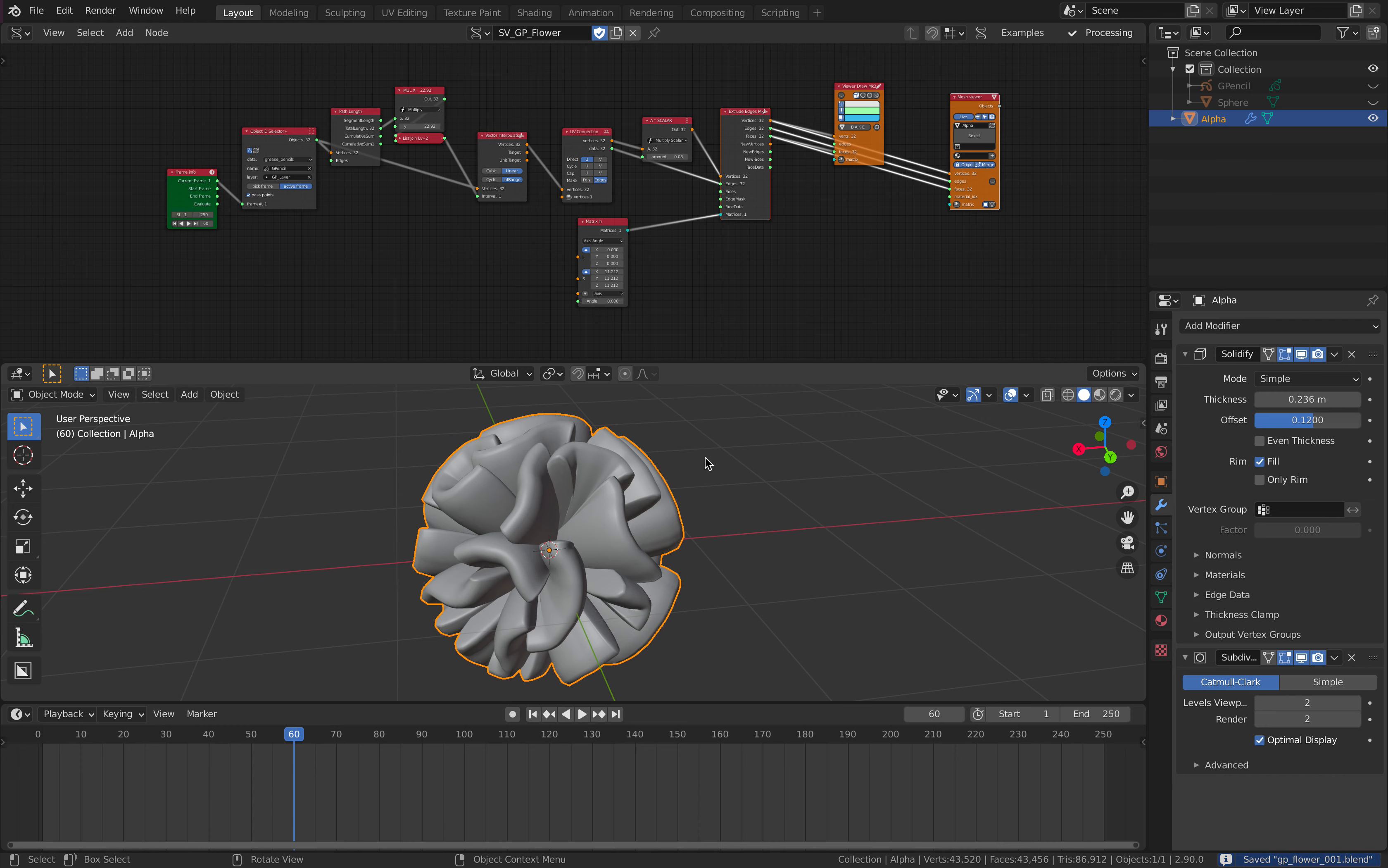